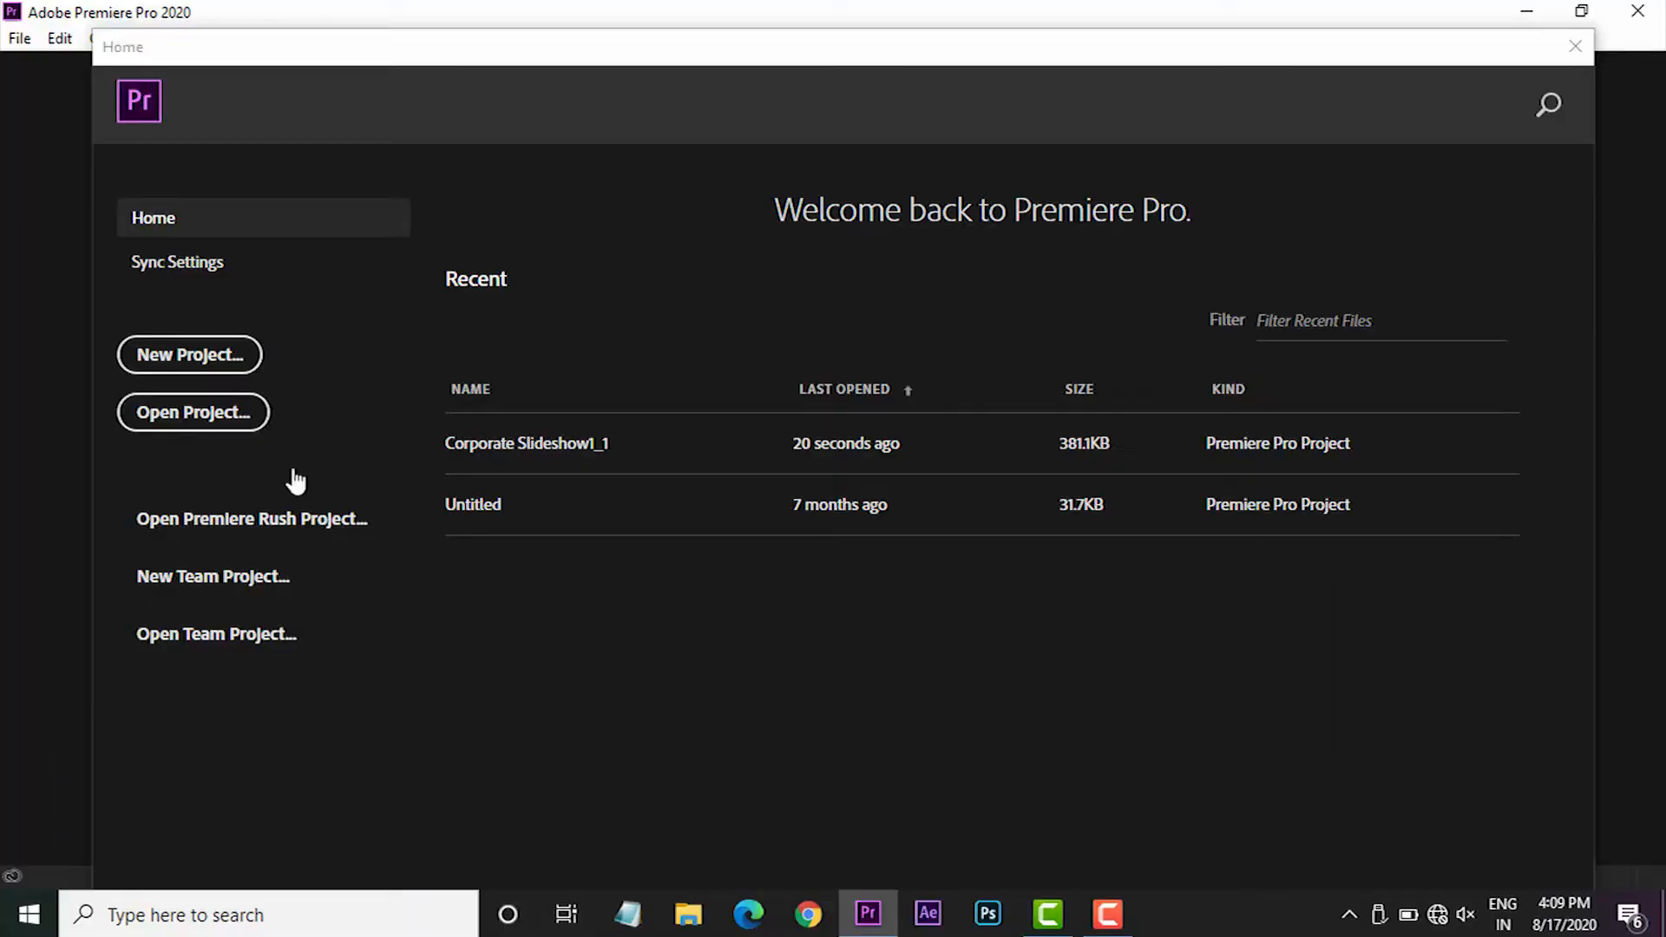
Step: Create a new project named "RGB Bloom Transition" in the folder "RGB Bloom Transition in Premiere Pro"
{"action": "left_click", "coordinate": [208, 364]}
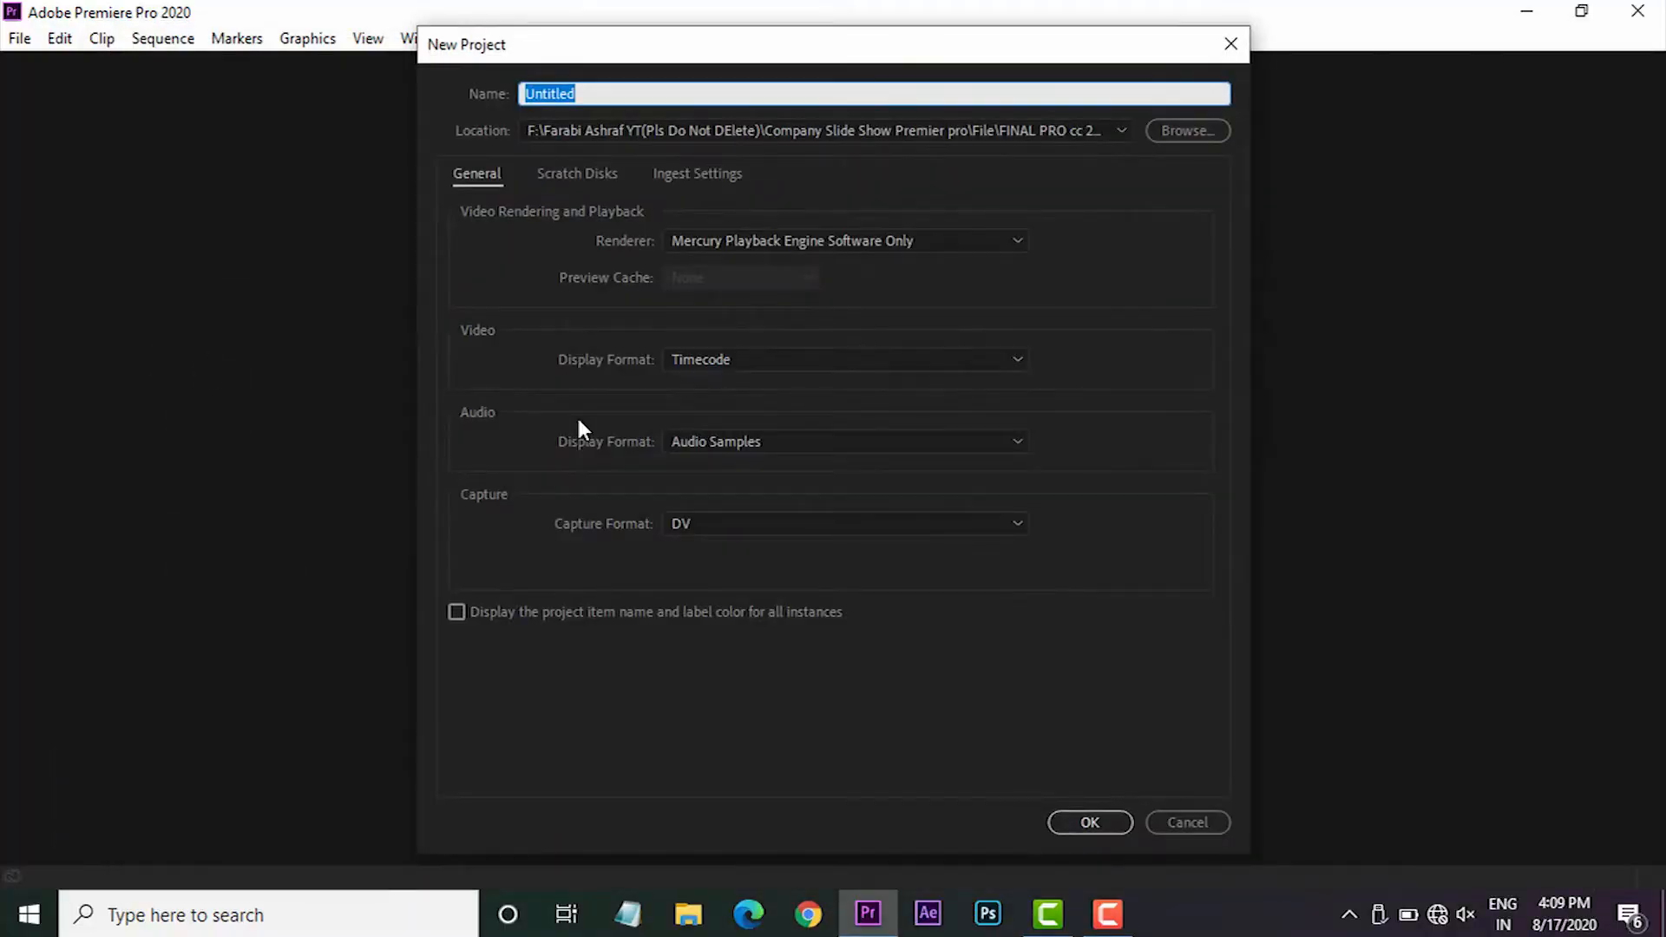
{"action": "type", "text": "RGB Bloom Transition"}
{"action": "left_click", "coordinate": [1190, 139]}
{"action": "double_click", "coordinate": [722, 291]}
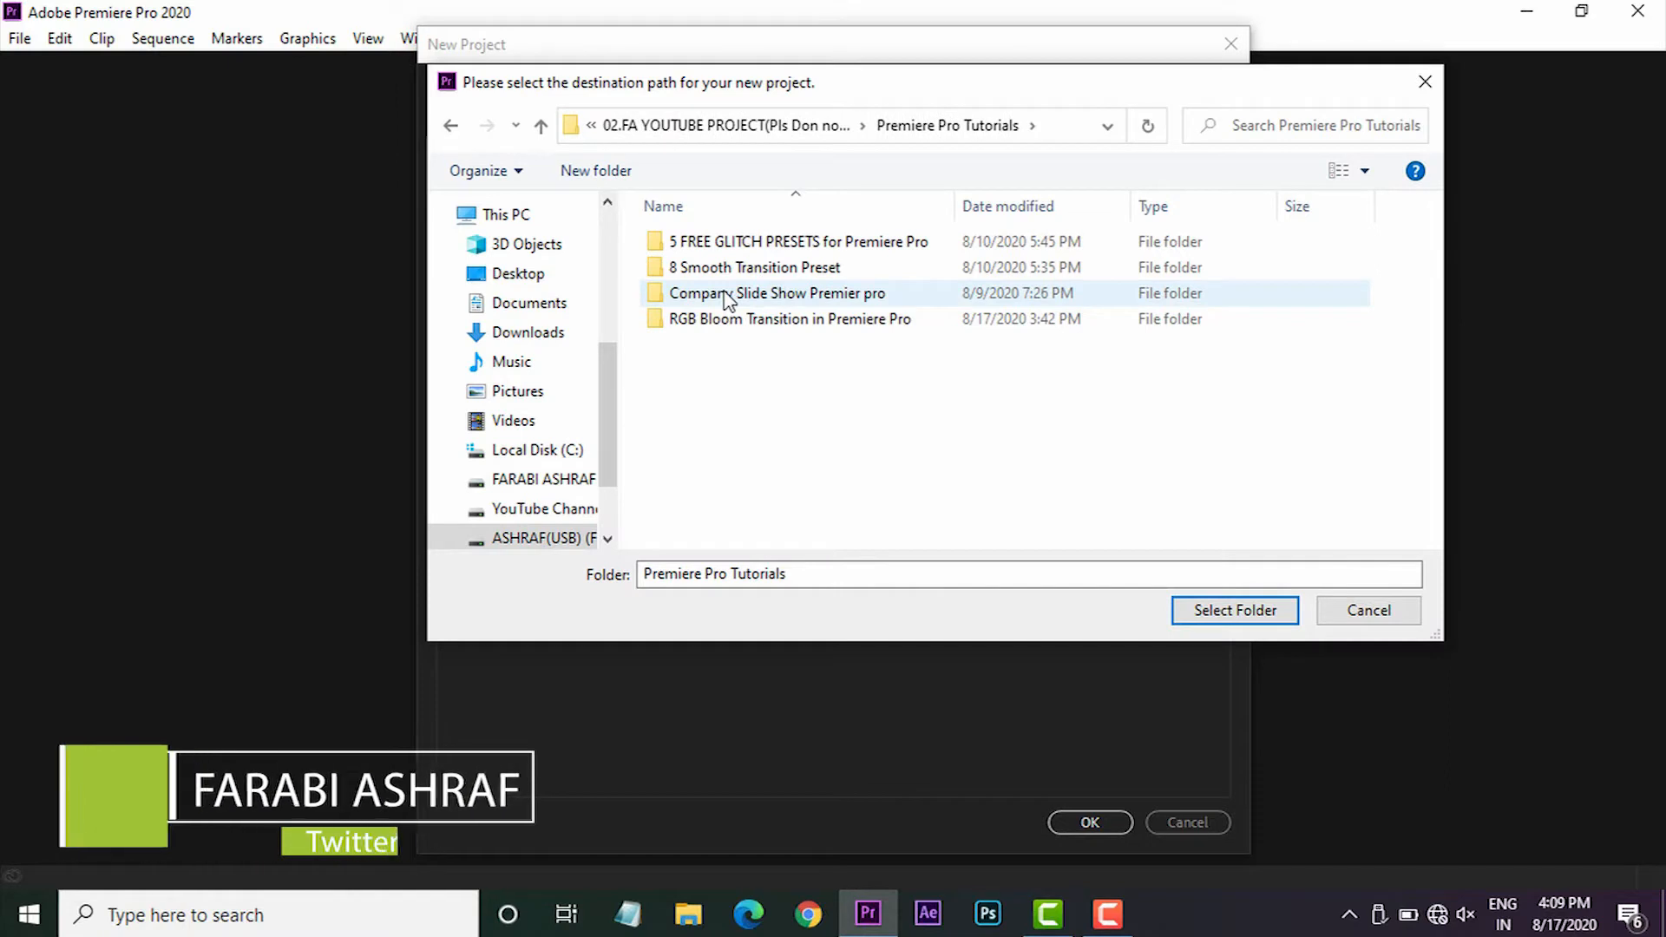
{"action": "double_click", "coordinate": [734, 321]}
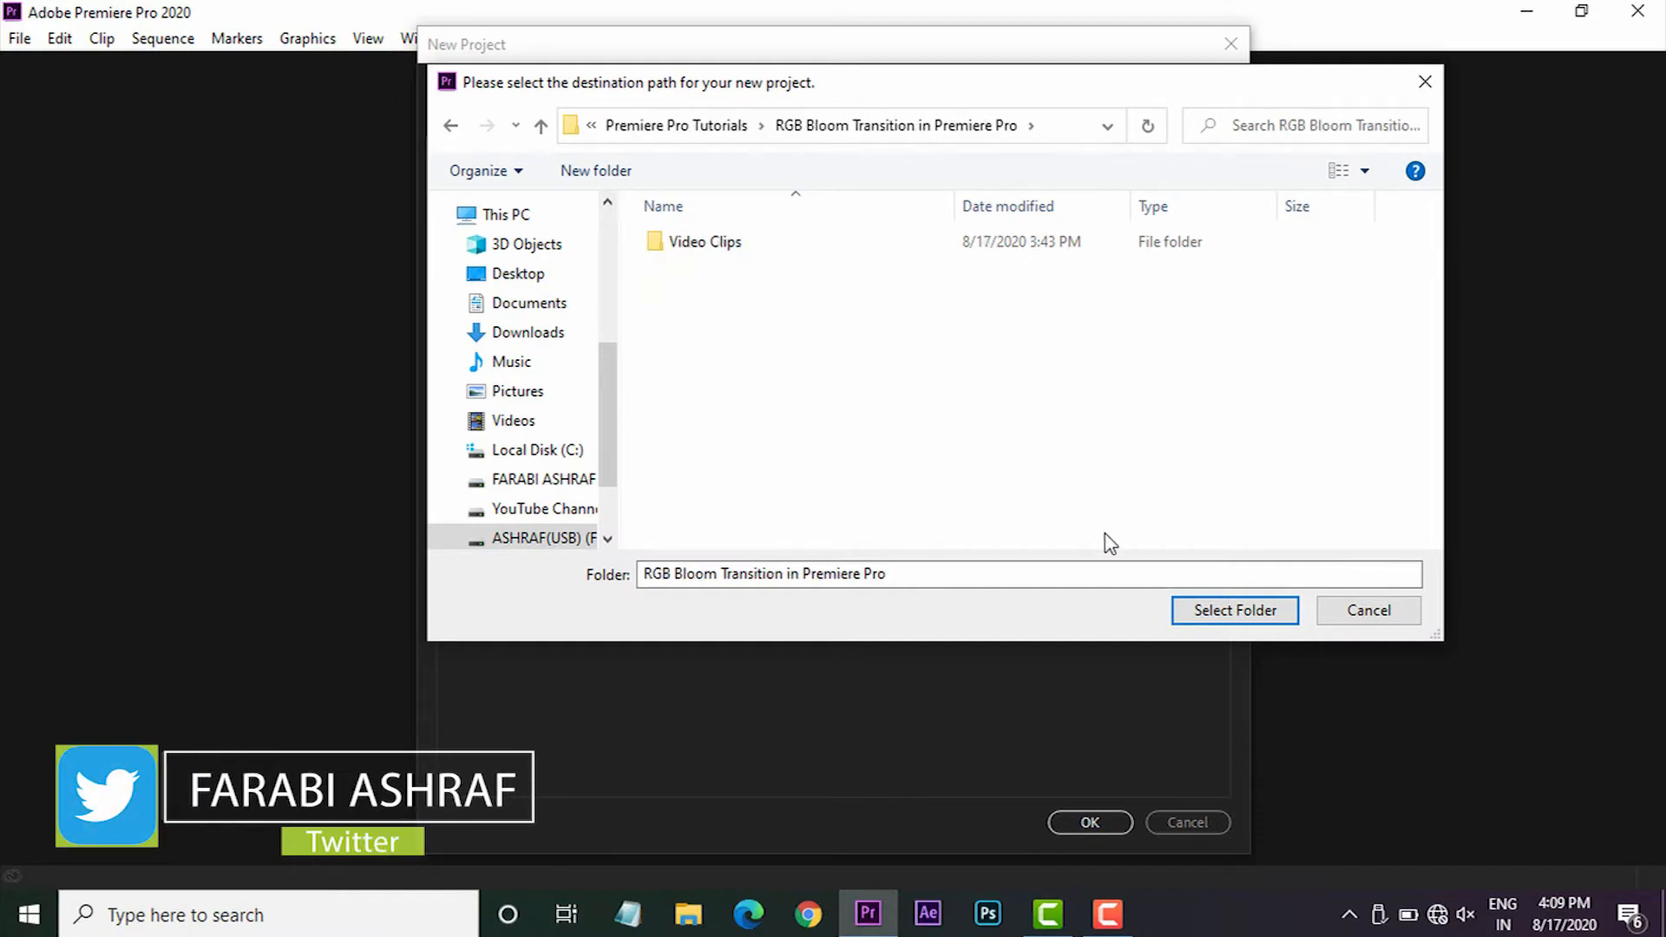
{"action": "left_click", "coordinate": [1223, 607]}
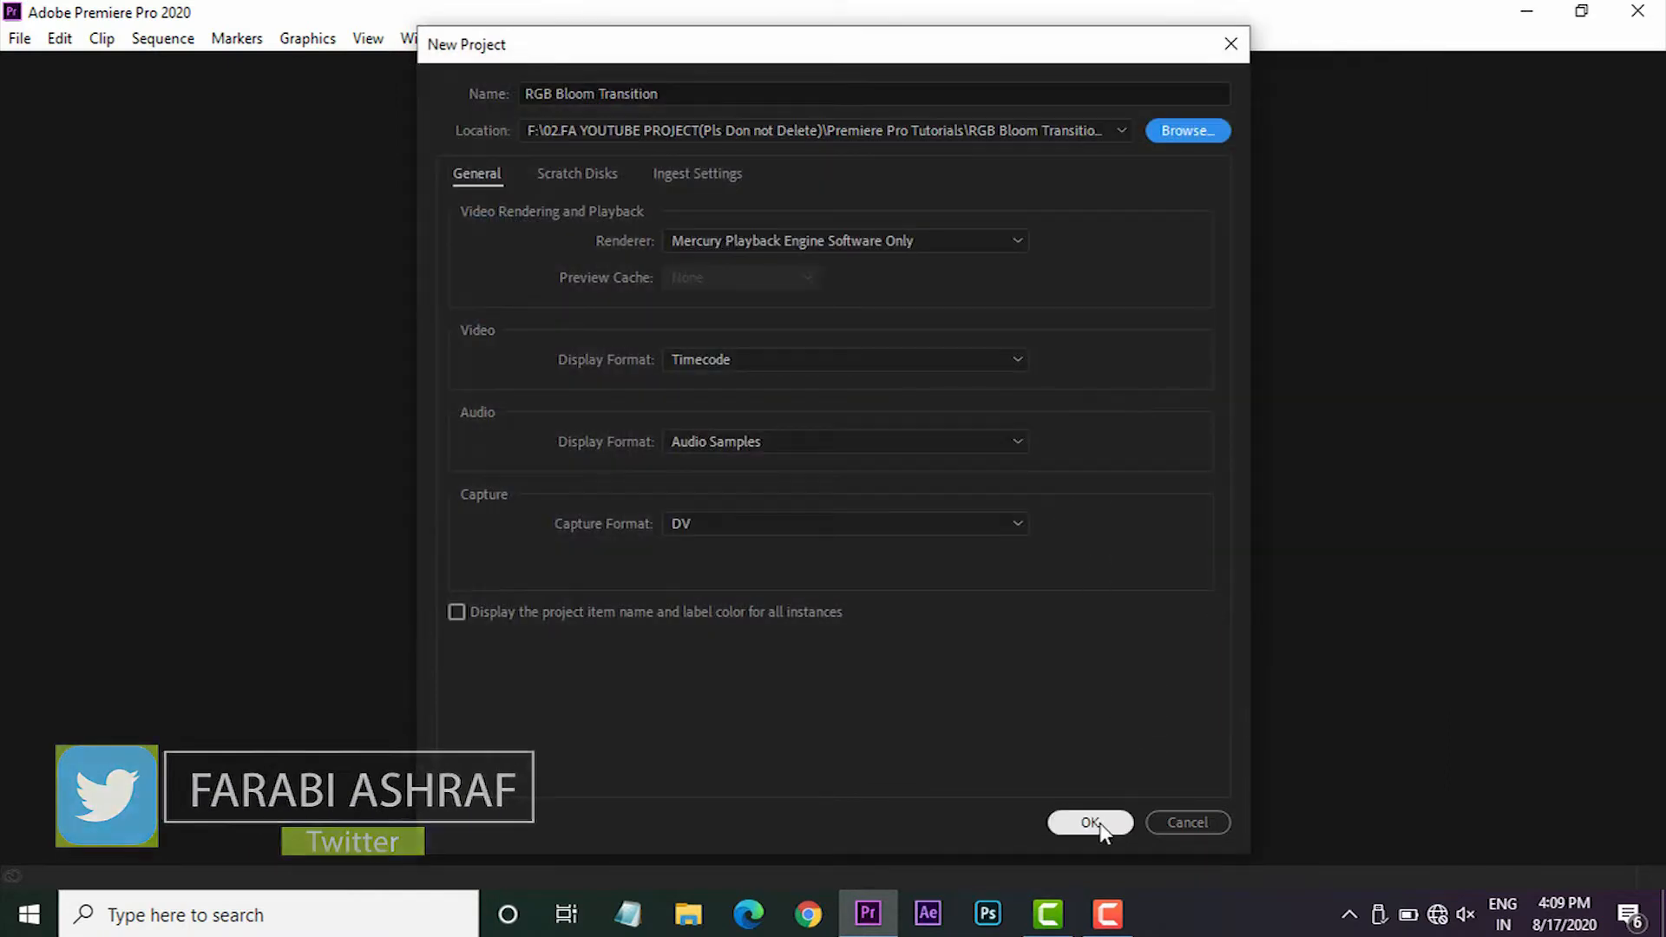
{"action": "left_click", "coordinate": [1092, 822]}
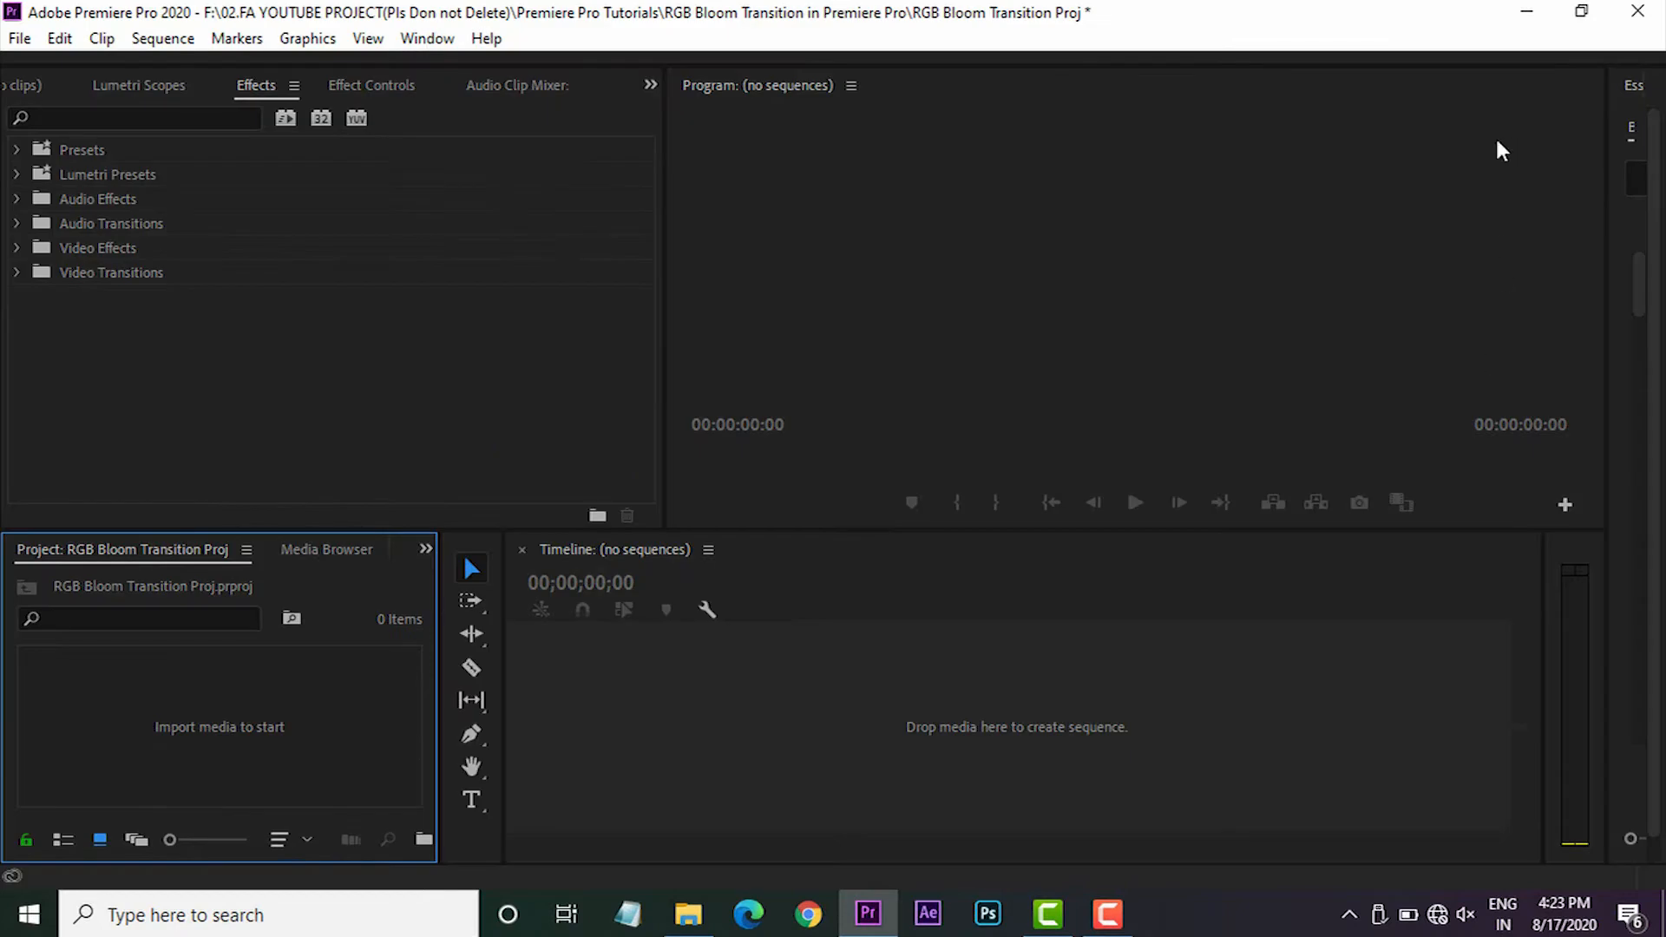
Step: Switch to File Explorer, import Video Clips 1 and Video Clips 2 into the project, and place both in a new sequence
{"action": "left_click", "coordinate": [1527, 12]}
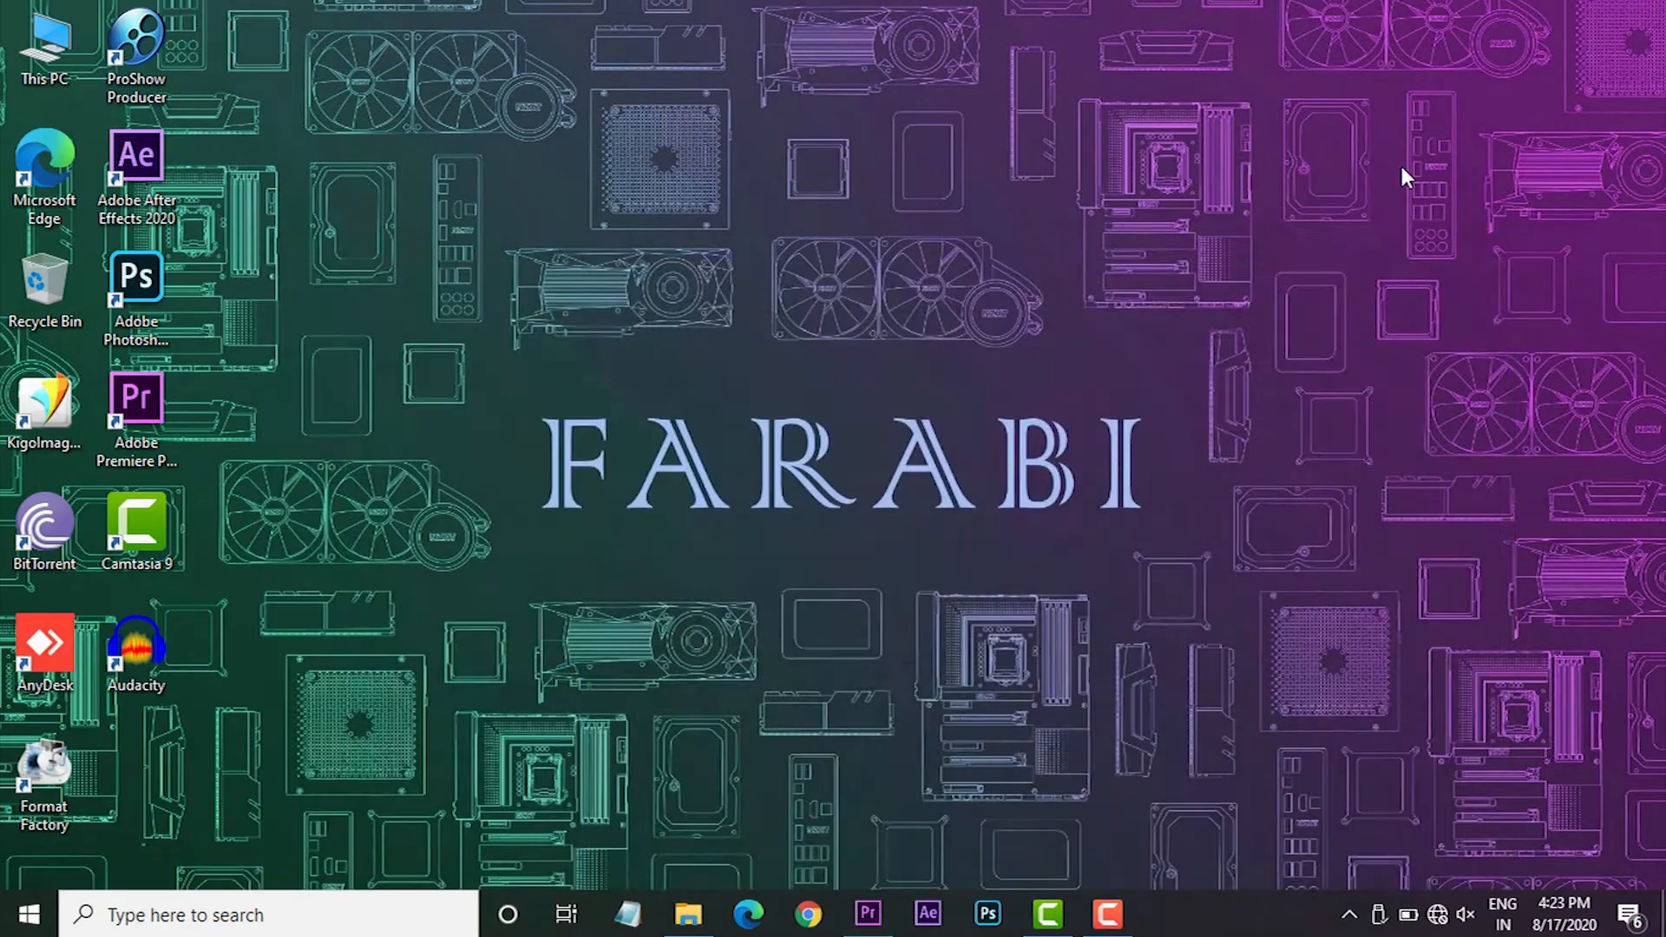
{"action": "mouse_move", "coordinate": [686, 918]}
{"action": "left_click", "coordinate": [681, 846]}
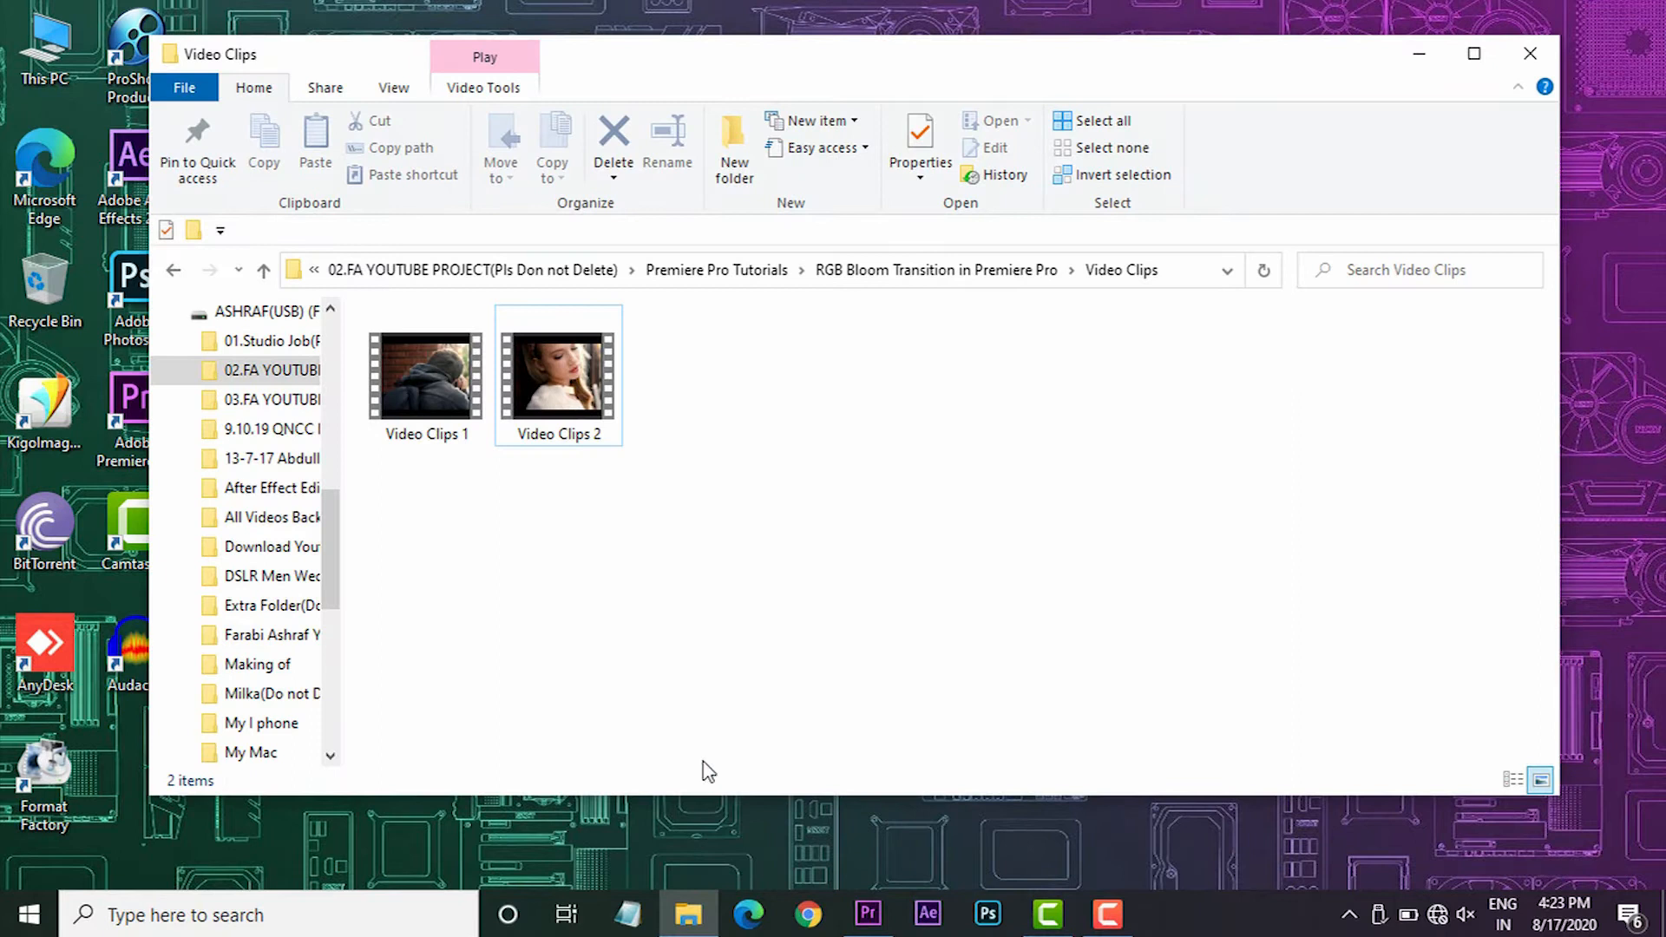
{"action": "left_click_drag", "start_coordinate": [451, 503], "coordinate": [628, 763]}
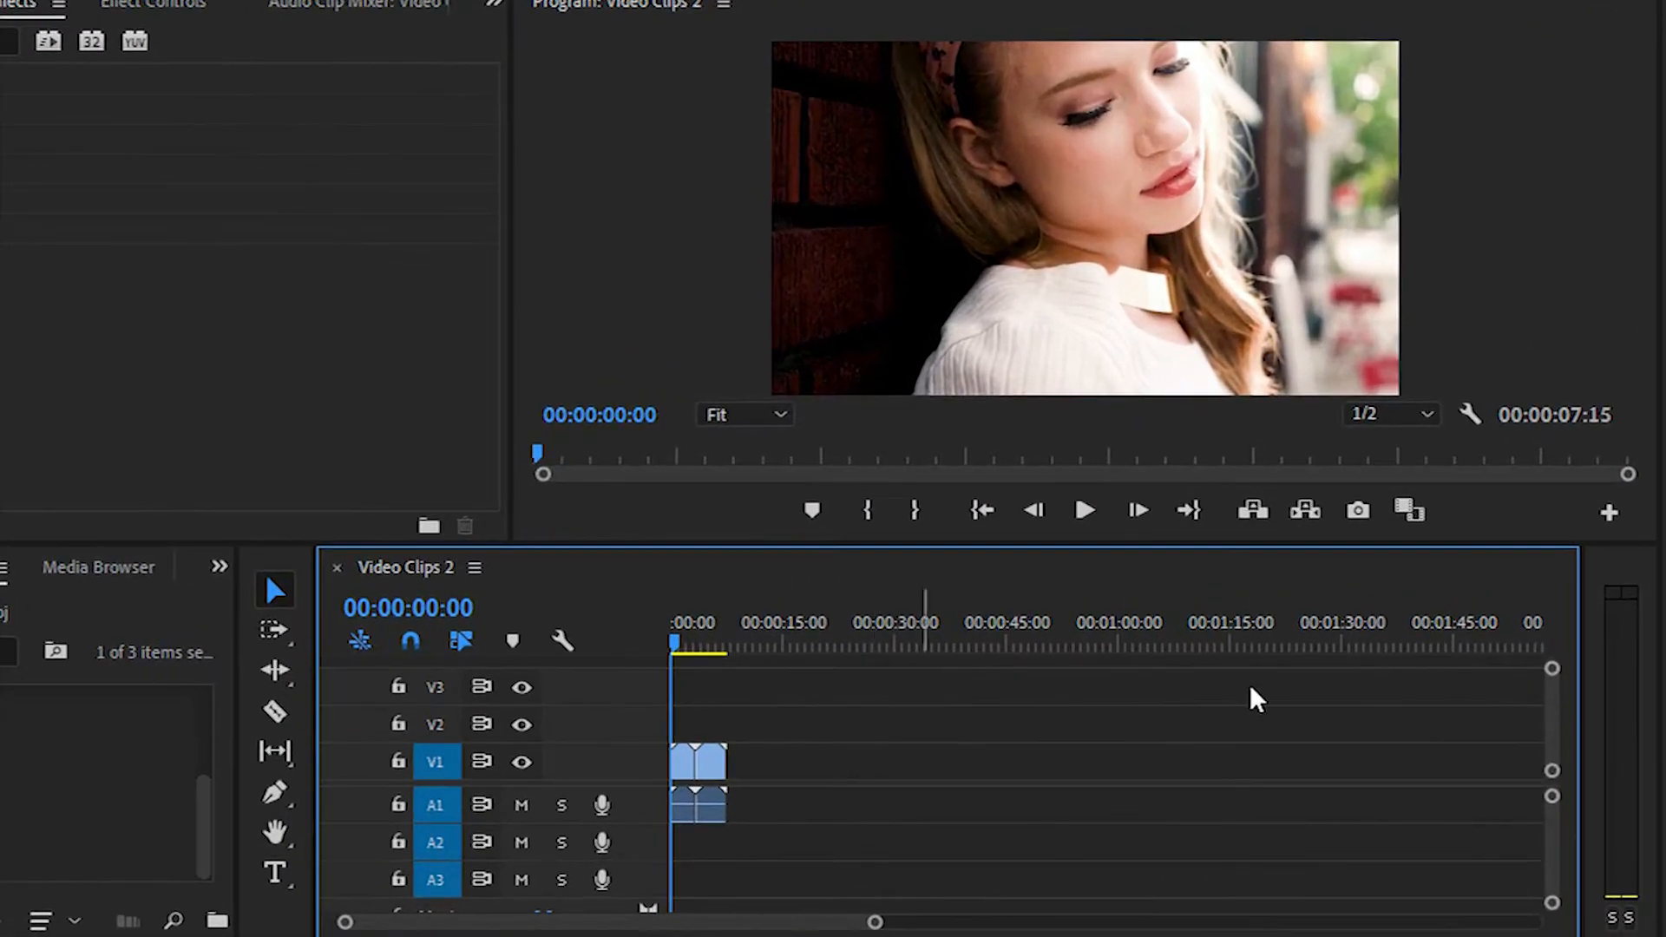
Step: Reorder the clips on track V1 so Video Clips 1 comes first, directly followed by Video Clips 2 without a gap
{"action": "key", "text": "equal"}
{"action": "key", "text": "equal"}
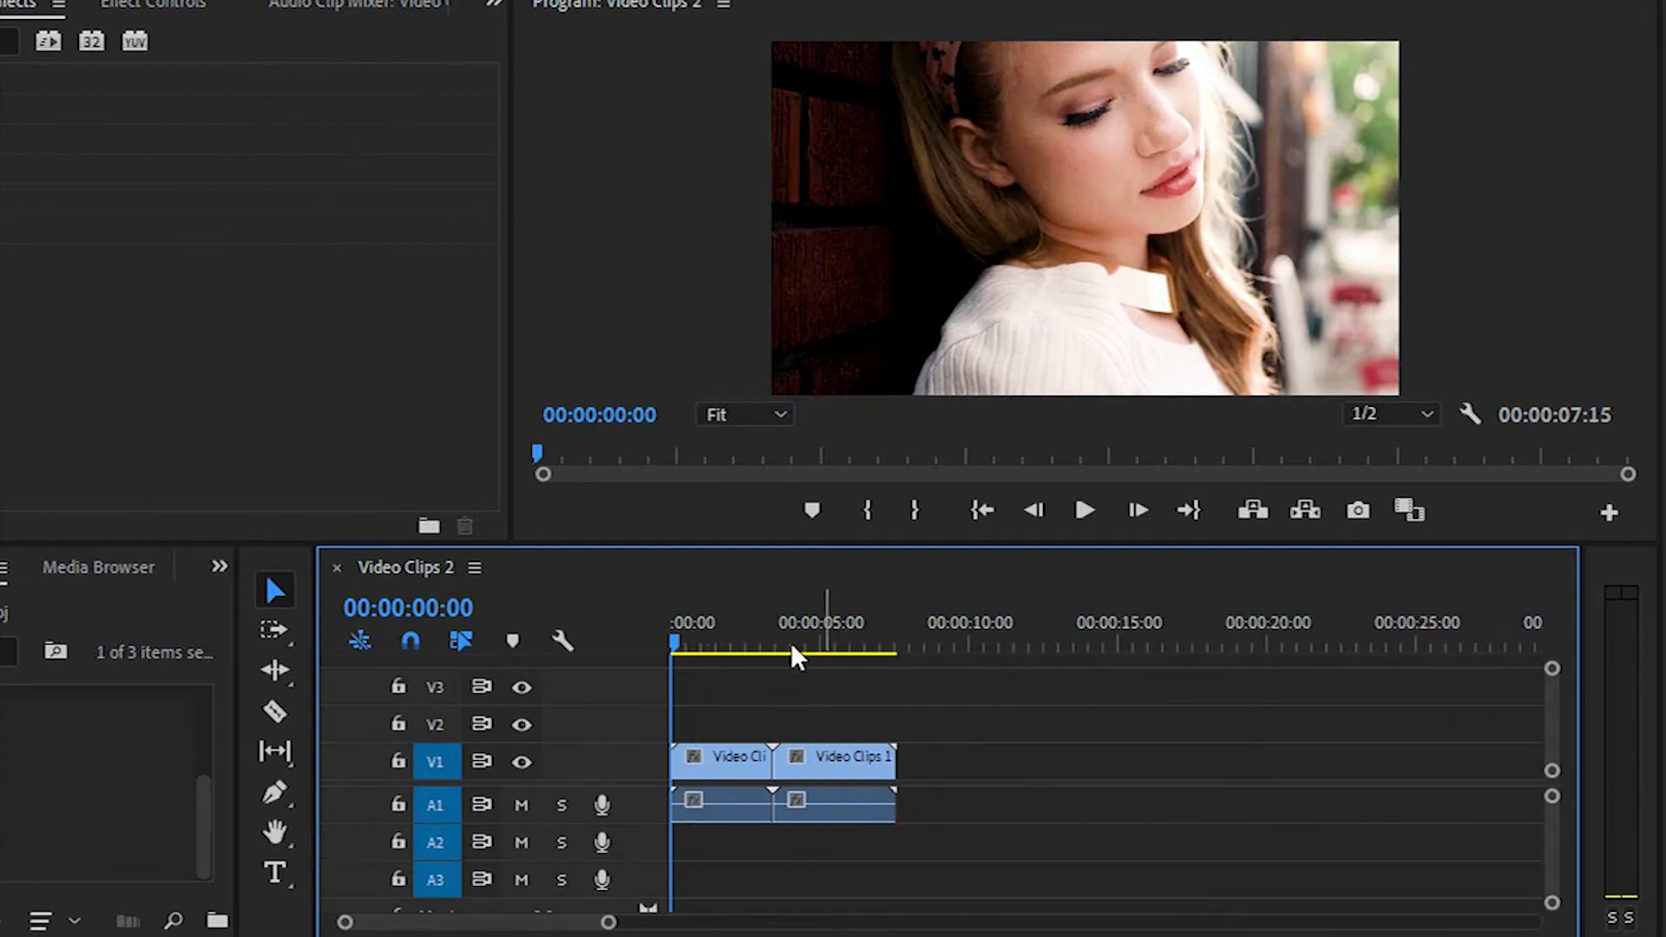
{"action": "left_click_drag", "start_coordinate": [681, 640], "coordinate": [811, 680]}
{"action": "left_click_drag", "start_coordinate": [724, 762], "coordinate": [948, 797]}
{"action": "left_click_drag", "start_coordinate": [850, 726], "coordinate": [913, 763]}
{"action": "left_click_drag", "start_coordinate": [911, 765], "coordinate": [812, 769]}
{"action": "left_click_drag", "start_coordinate": [748, 644], "coordinate": [798, 707]}
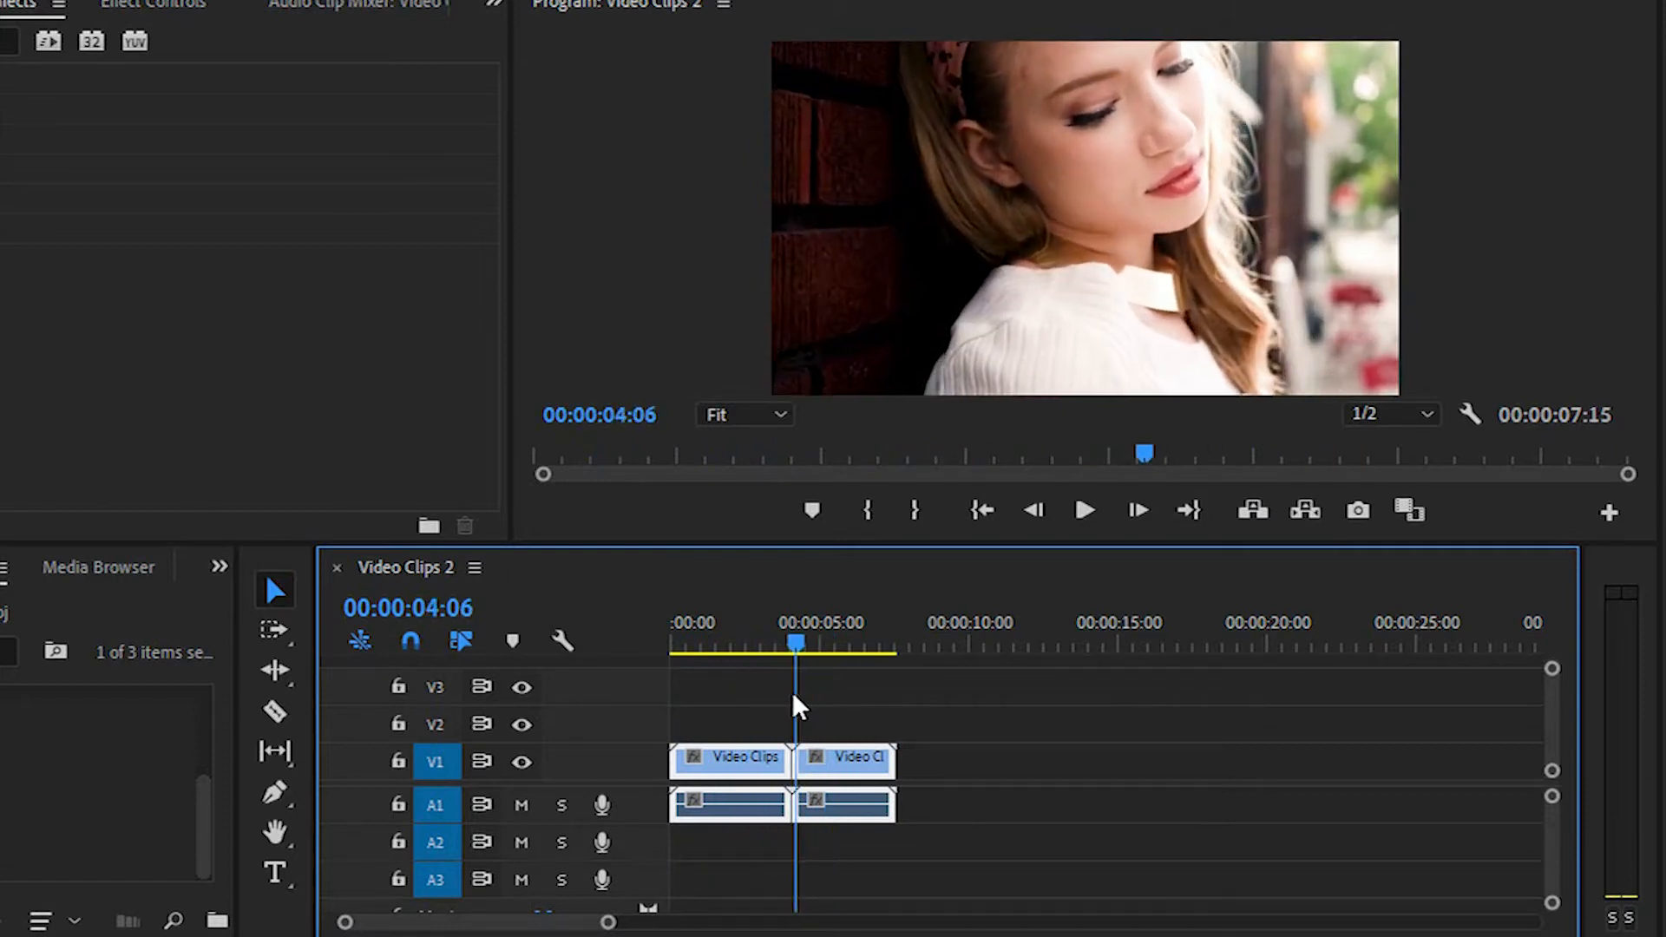
Step: Cut Video Clips 2 on the timeline 10 frames after the edit point between the two clips
{"action": "key", "text": "Up"}
{"action": "key", "text": "backslash"}
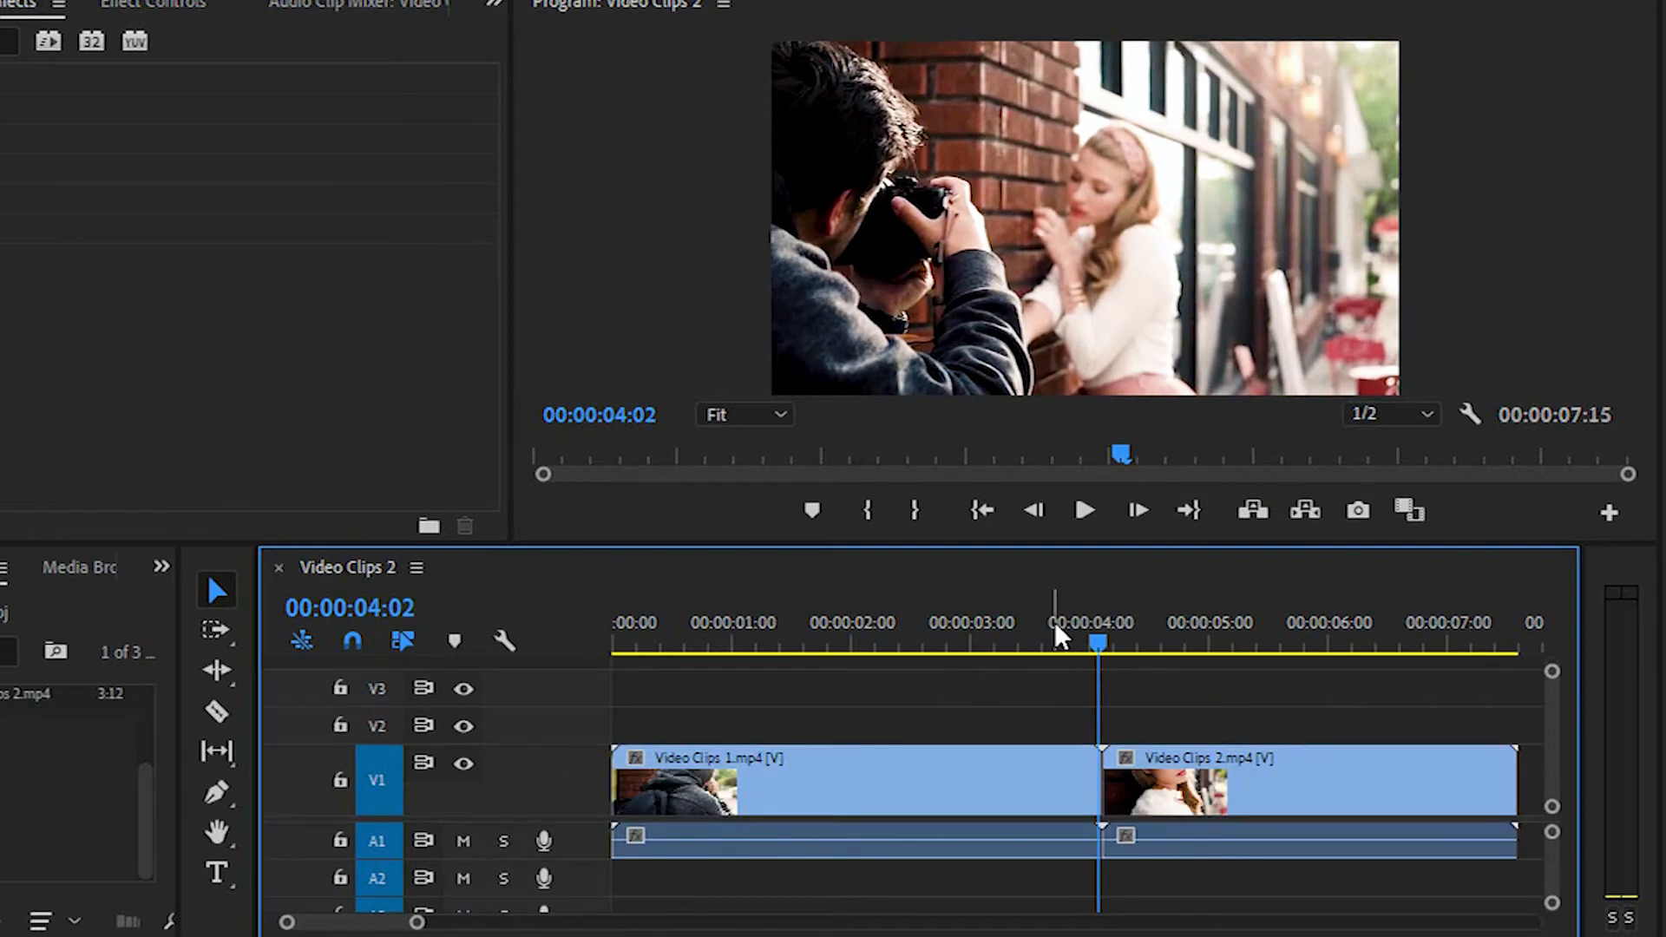
{"action": "left_click_drag", "start_coordinate": [1080, 637], "coordinate": [1108, 639]}
{"action": "key", "text": "shift+Right"}
{"action": "key", "text": "shift+Right"}
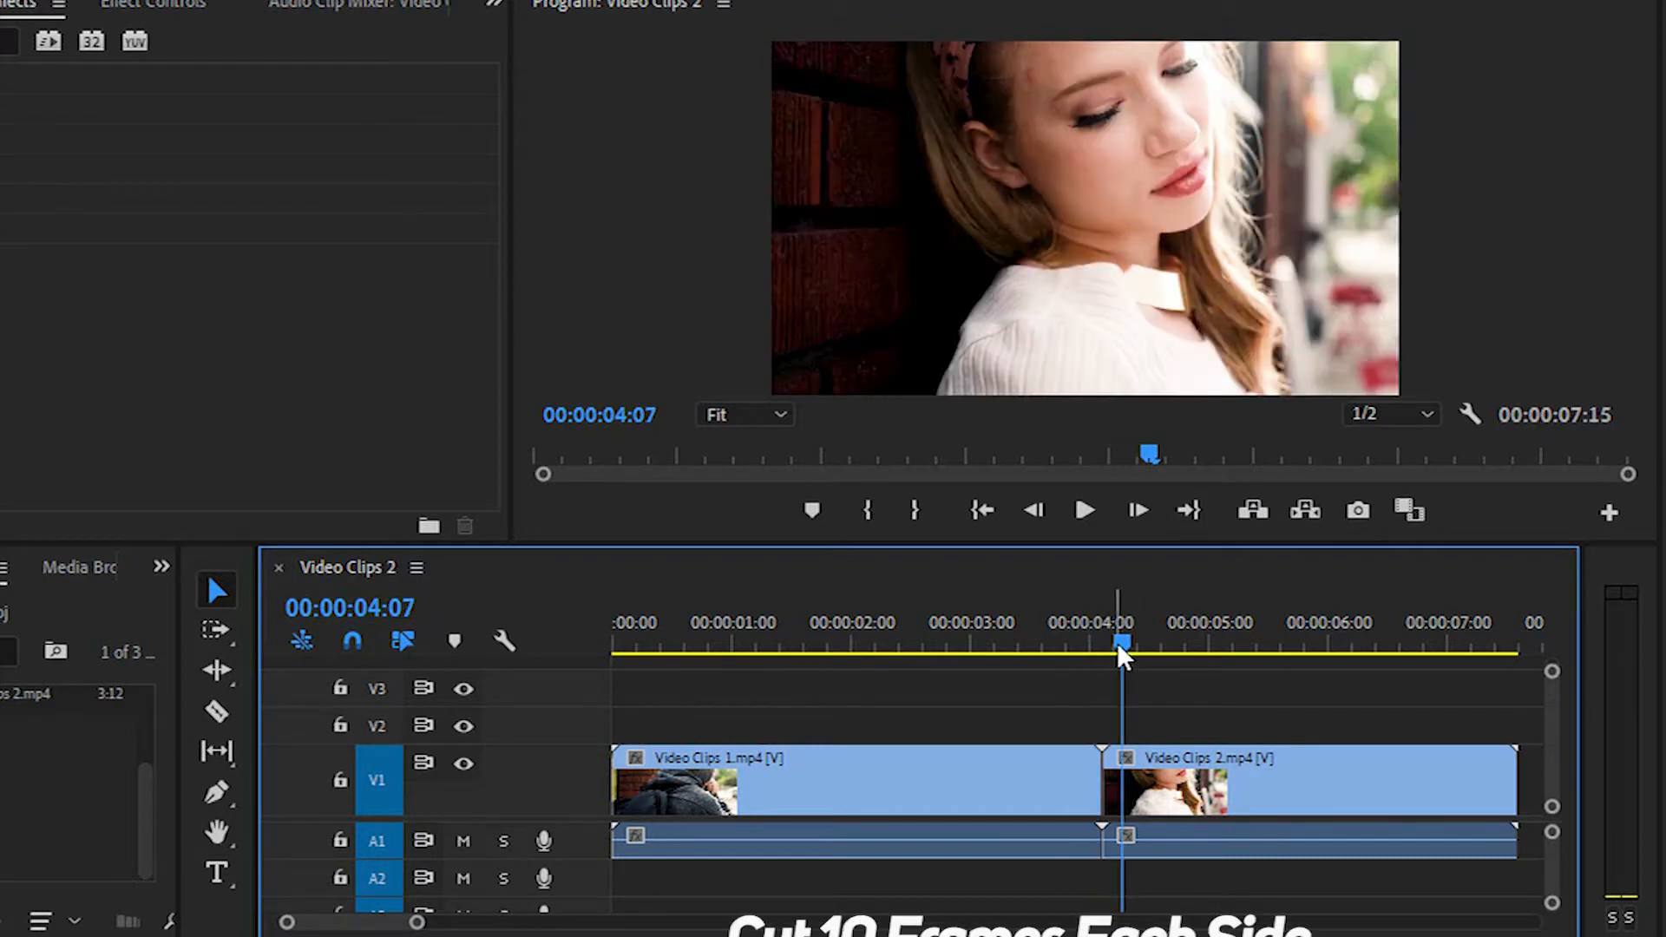
{"action": "key", "text": "c"}
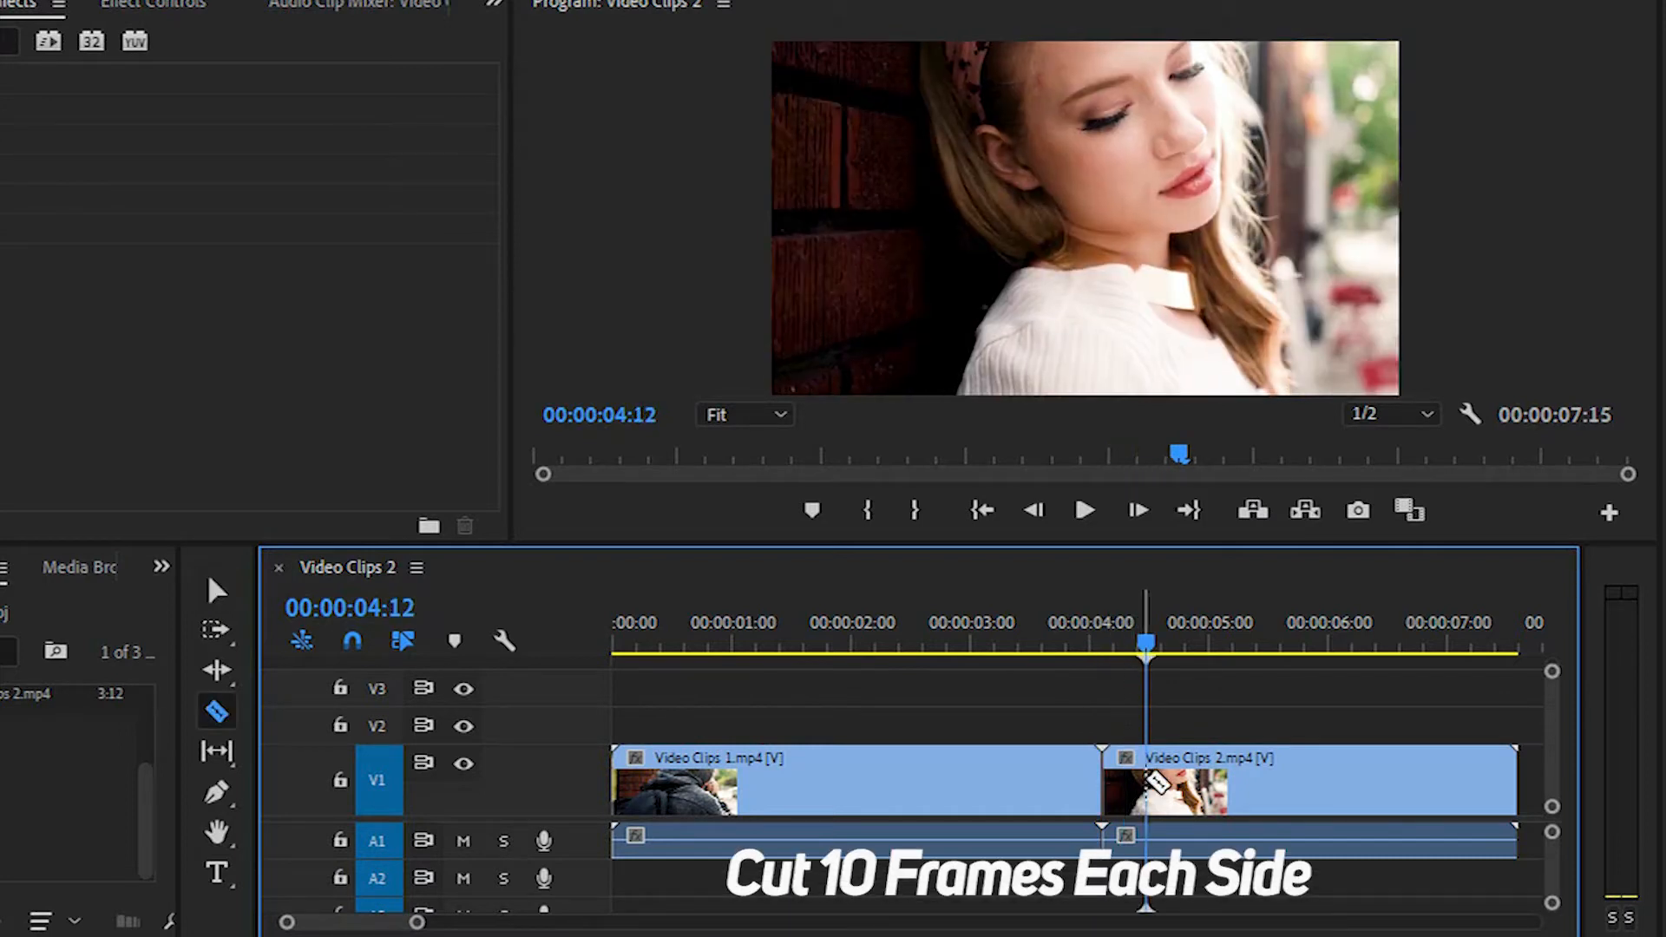
{"action": "left_click", "coordinate": [1146, 781]}
Step: Cut Video Clips 1 at 00:00:03:18, 10 frames before the edit point between the two clips
{"action": "left_click_drag", "start_coordinate": [1145, 649], "coordinate": [1102, 651]}
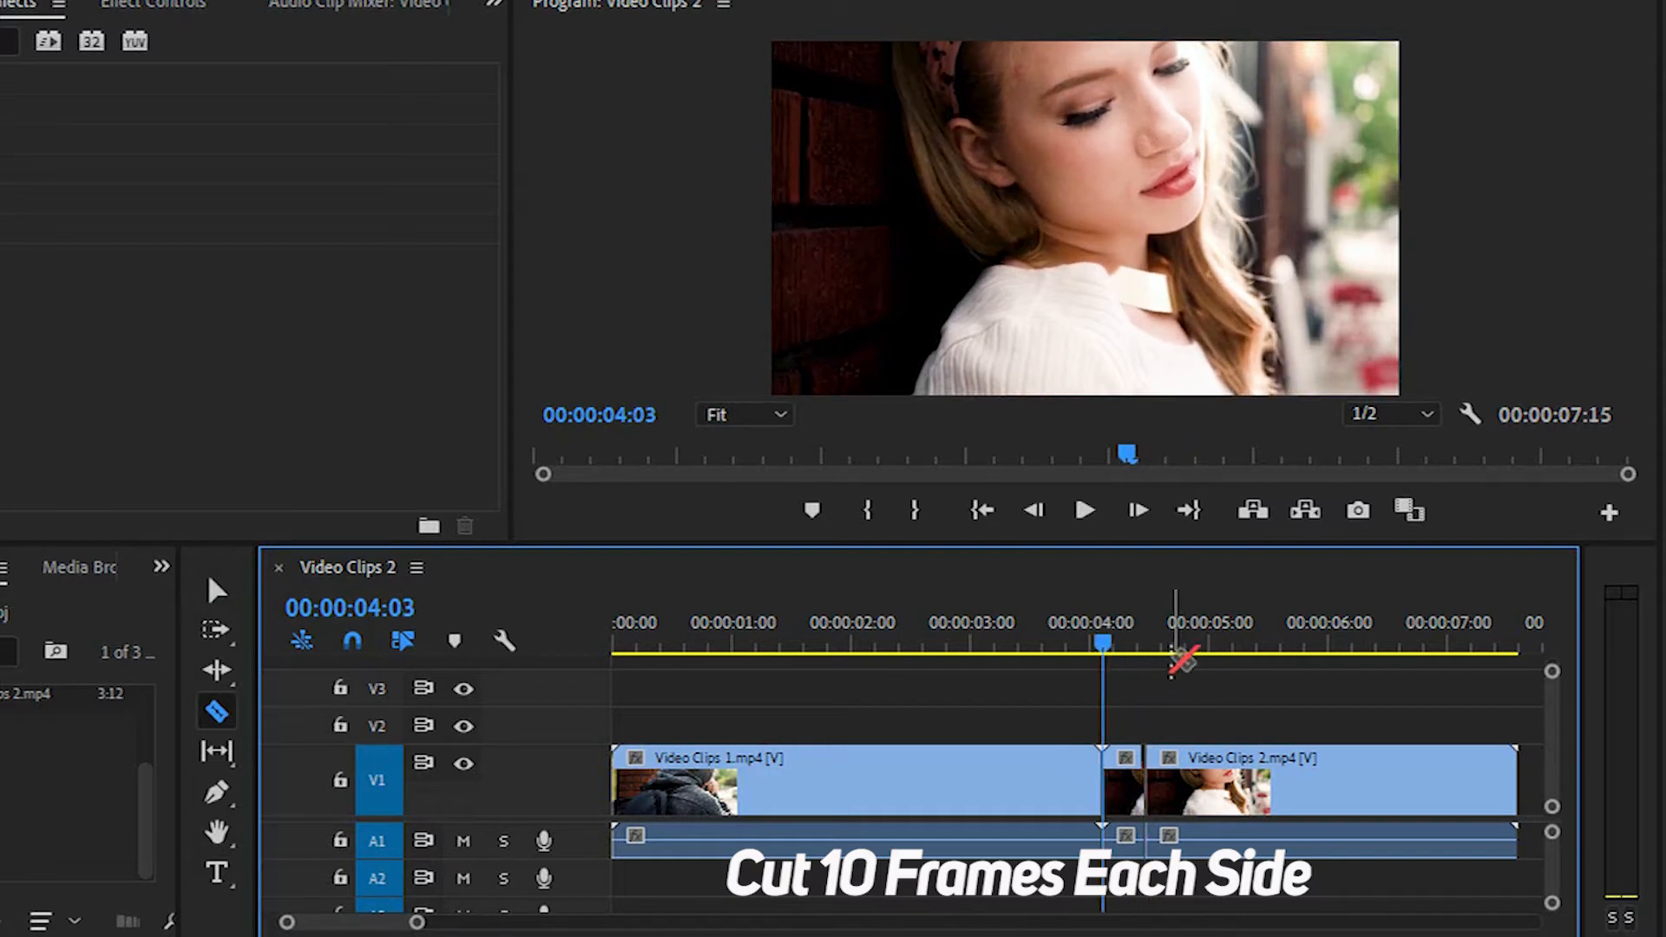
{"action": "key", "text": "shift+Left"}
{"action": "key", "text": "shift+Left"}
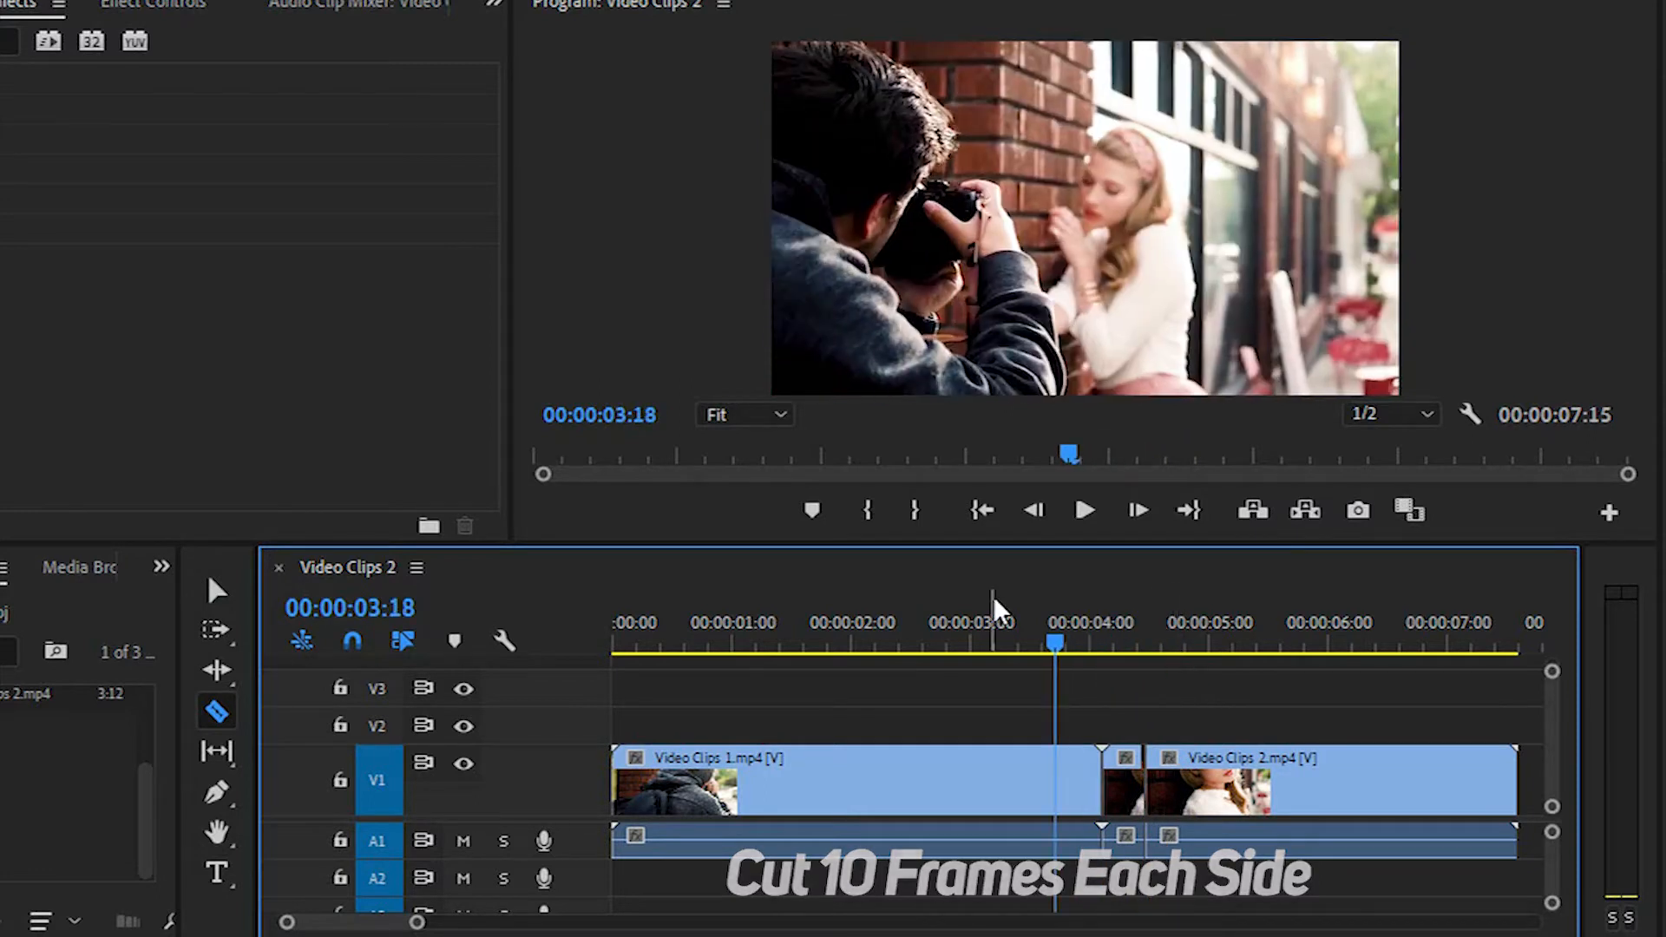
{"action": "left_click", "coordinate": [1057, 759]}
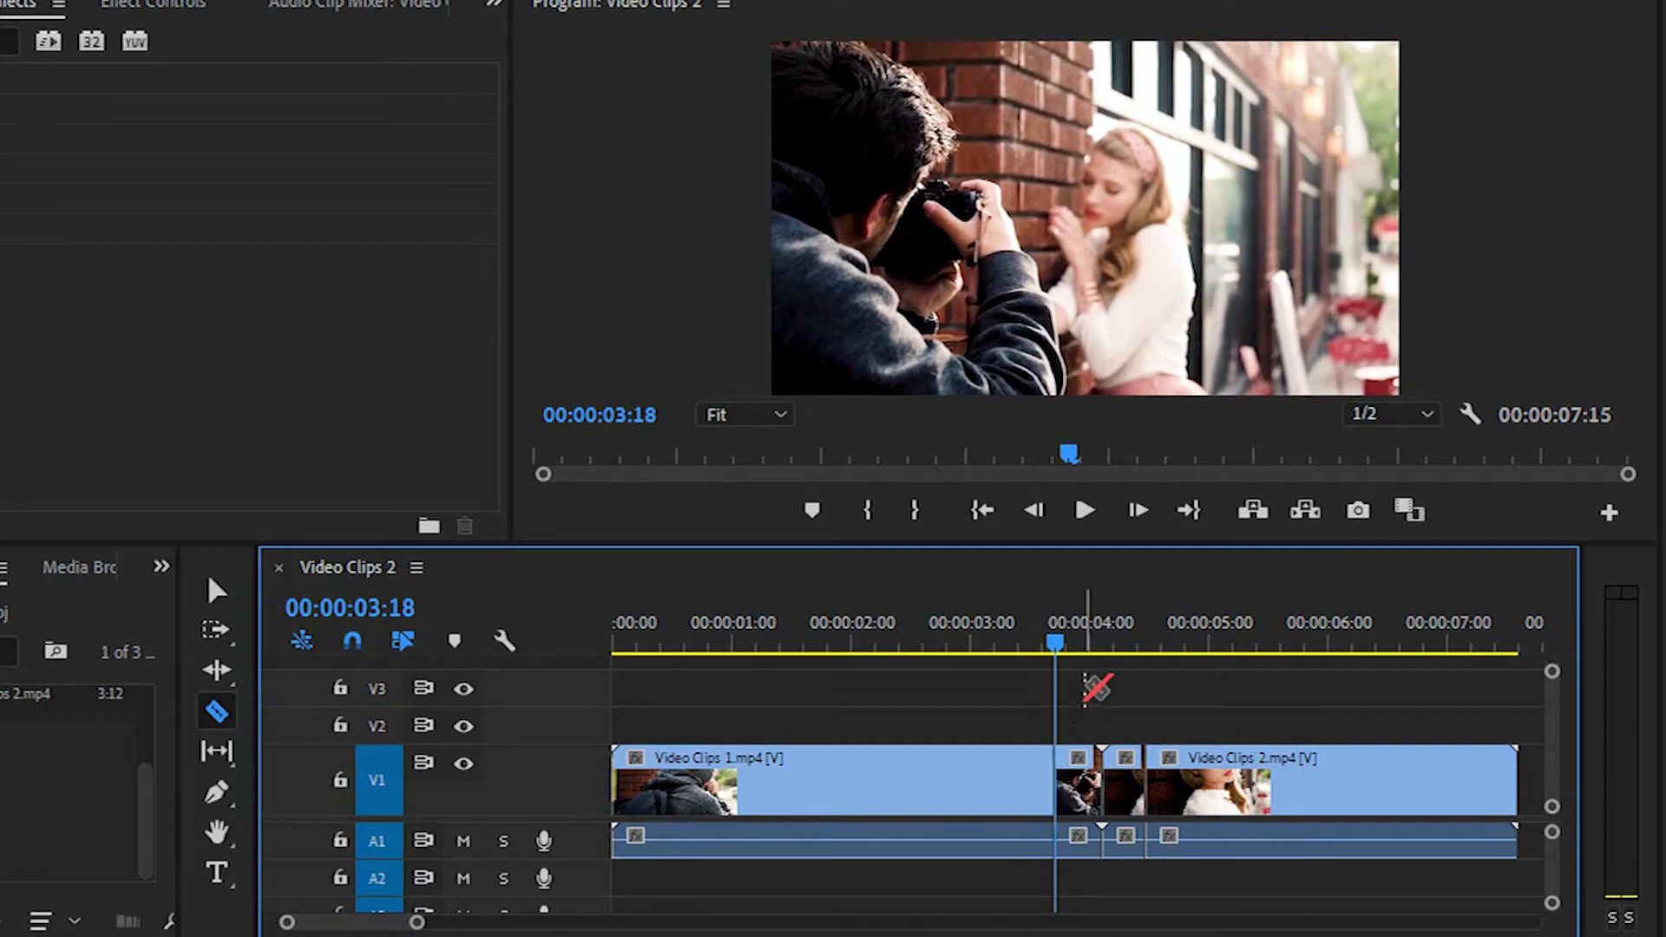
Step: Nest the two short clip pieces around the edit point, keeping the name Nested Sequence 01
{"action": "key", "text": "equal"}
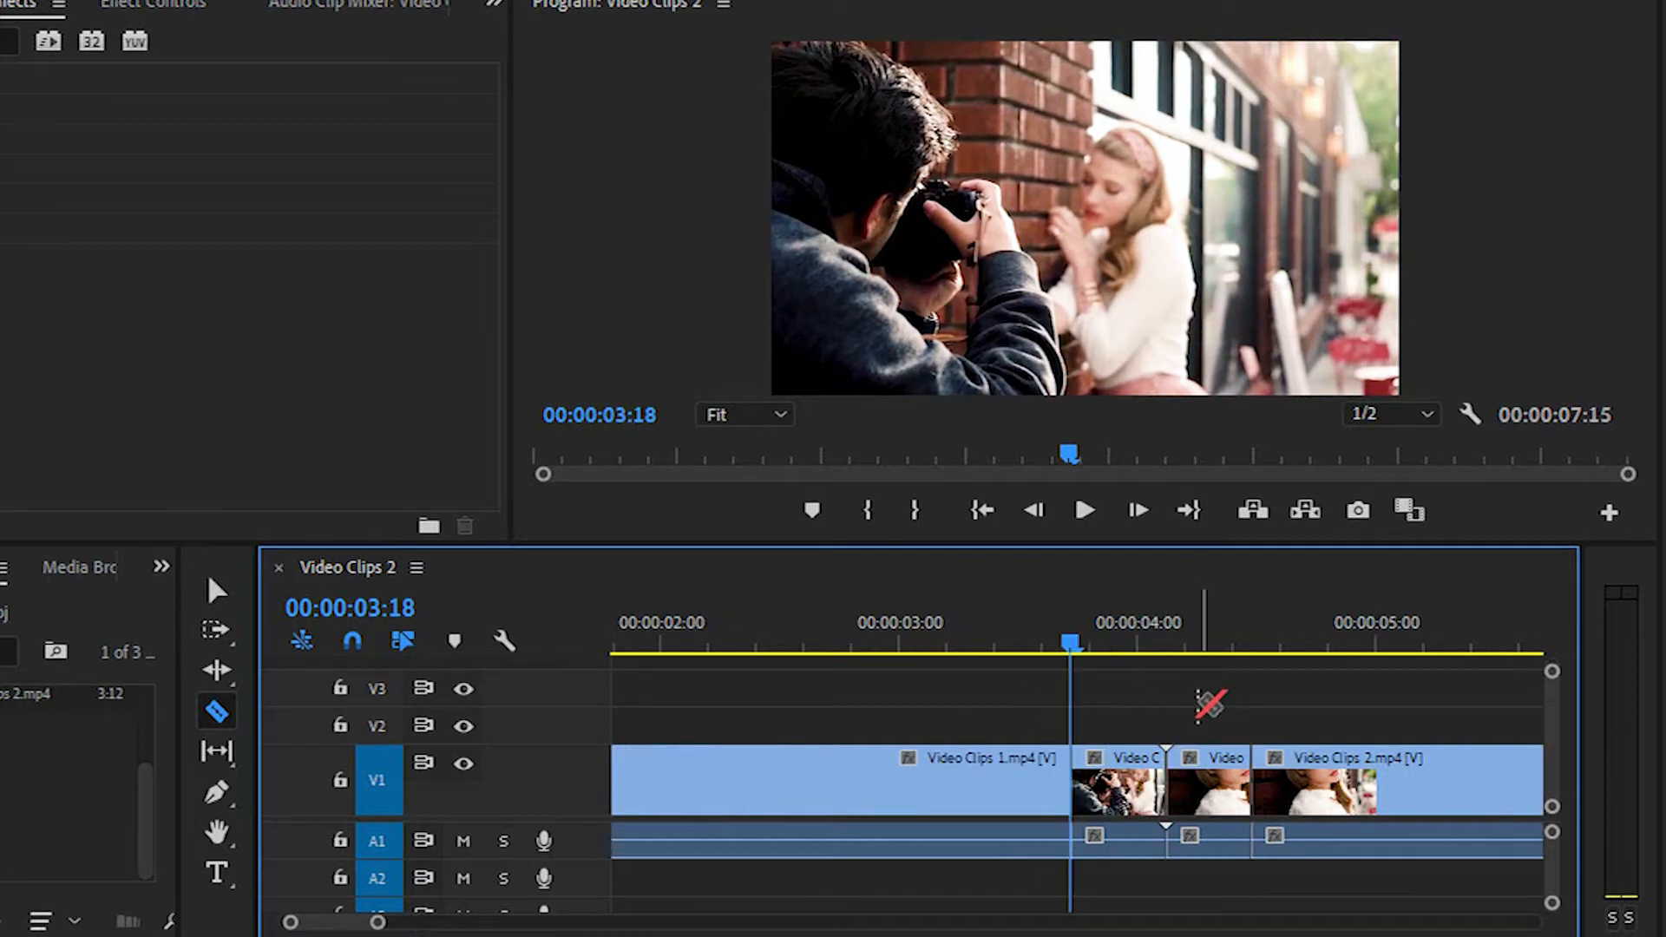
{"action": "key", "text": "v"}
{"action": "left_click_drag", "start_coordinate": [1108, 720], "coordinate": [1190, 790]}
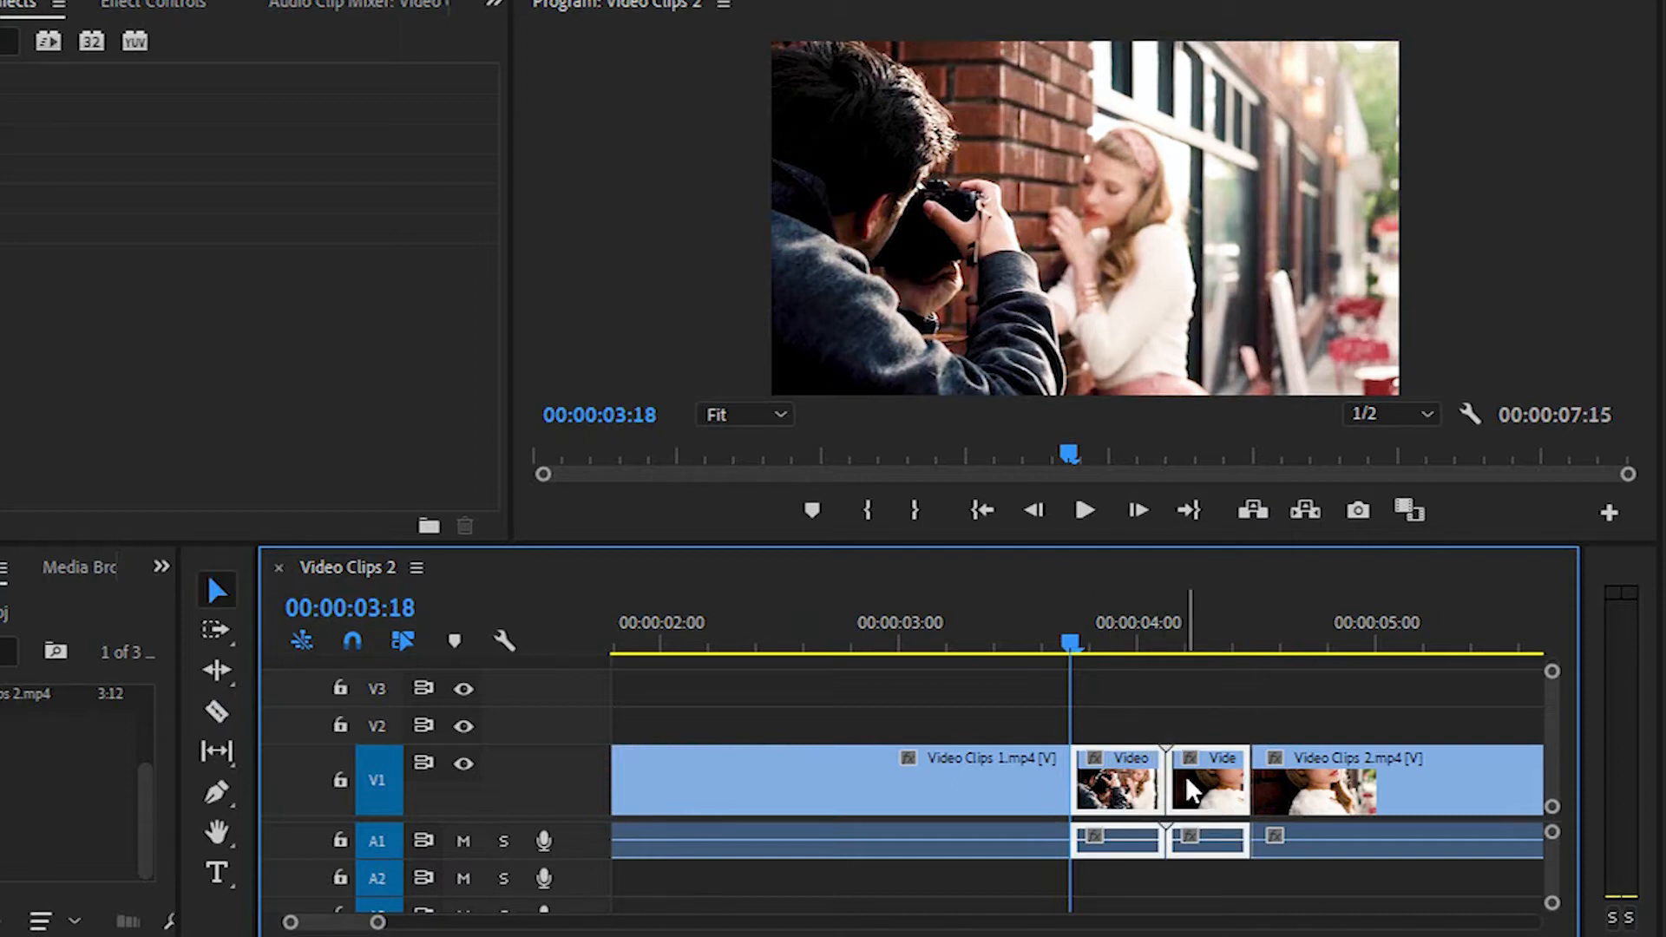
{"action": "right_click", "coordinate": [1190, 790]}
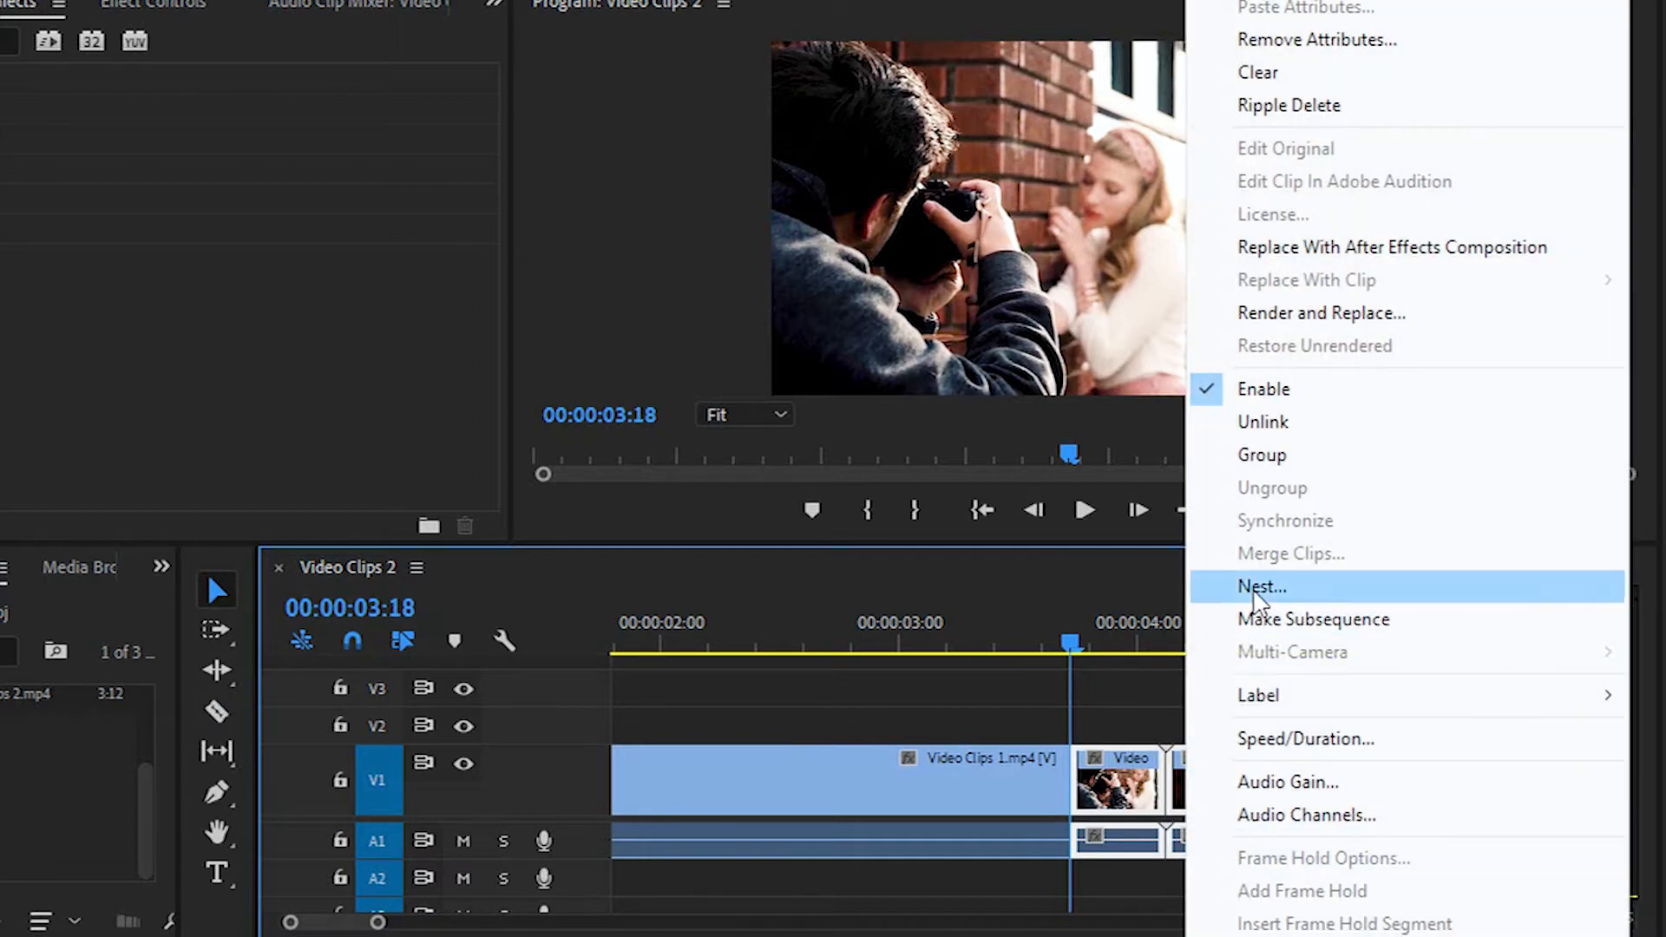
{"action": "left_click", "coordinate": [1258, 590]}
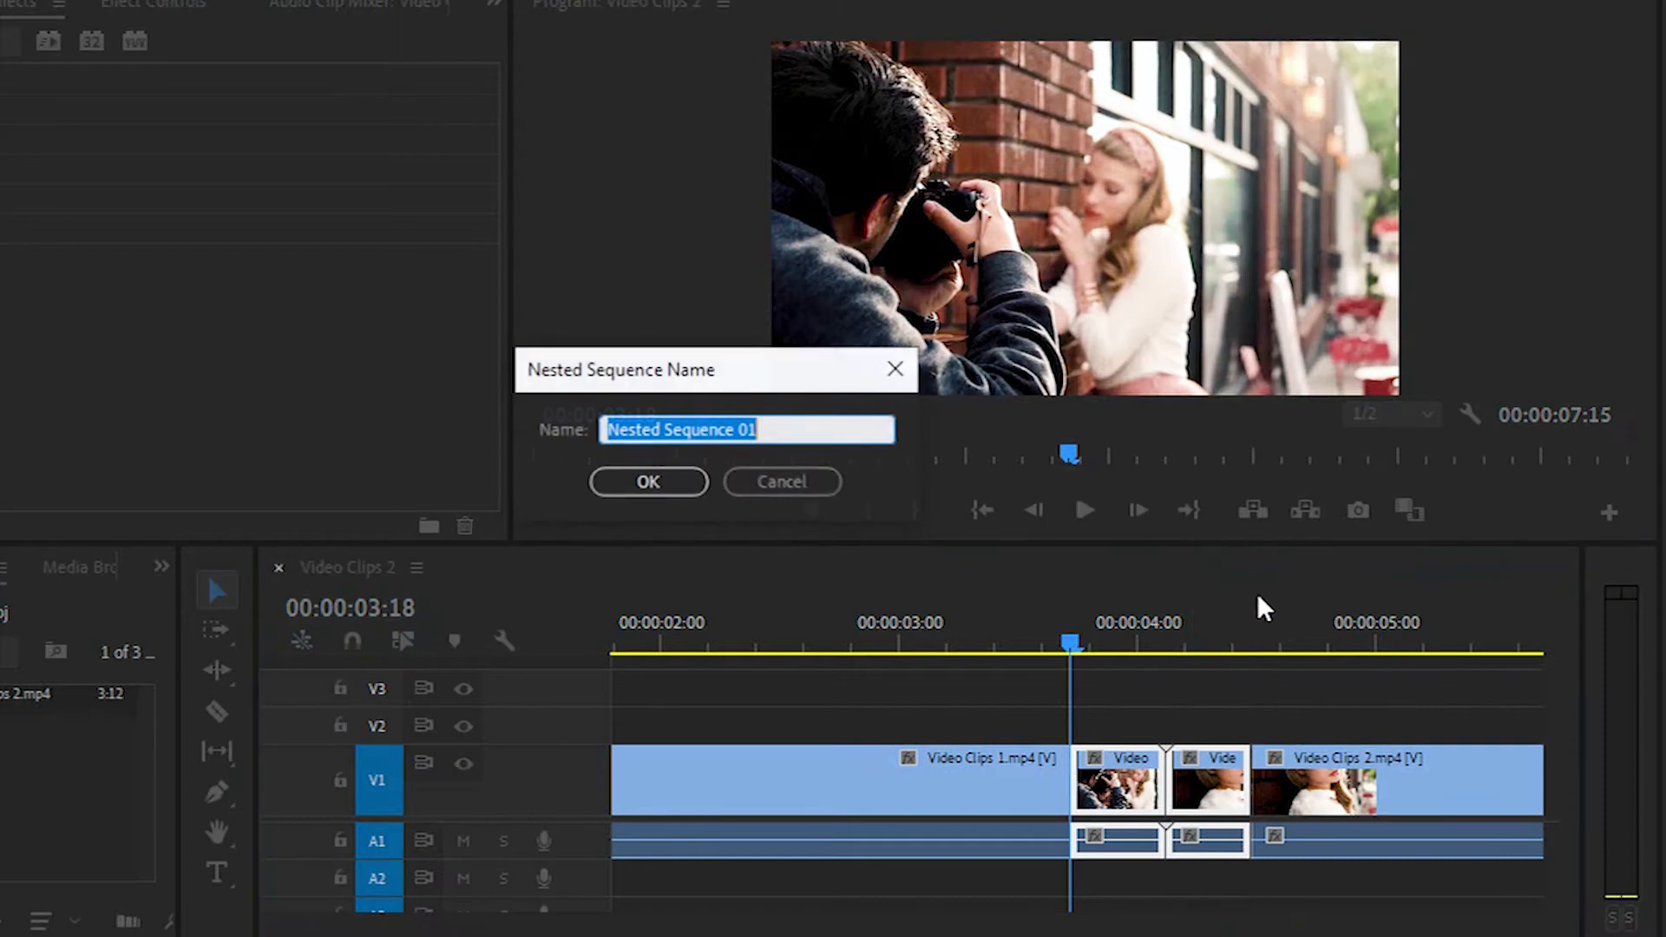
{"action": "left_click", "coordinate": [647, 482]}
Step: Move the playhead to 00:00:04:02 and apply the Levels video effect to Nested Sequence 01
{"action": "left_click_drag", "start_coordinate": [1085, 655], "coordinate": [1169, 666]}
{"action": "left_click", "coordinate": [1144, 775]}
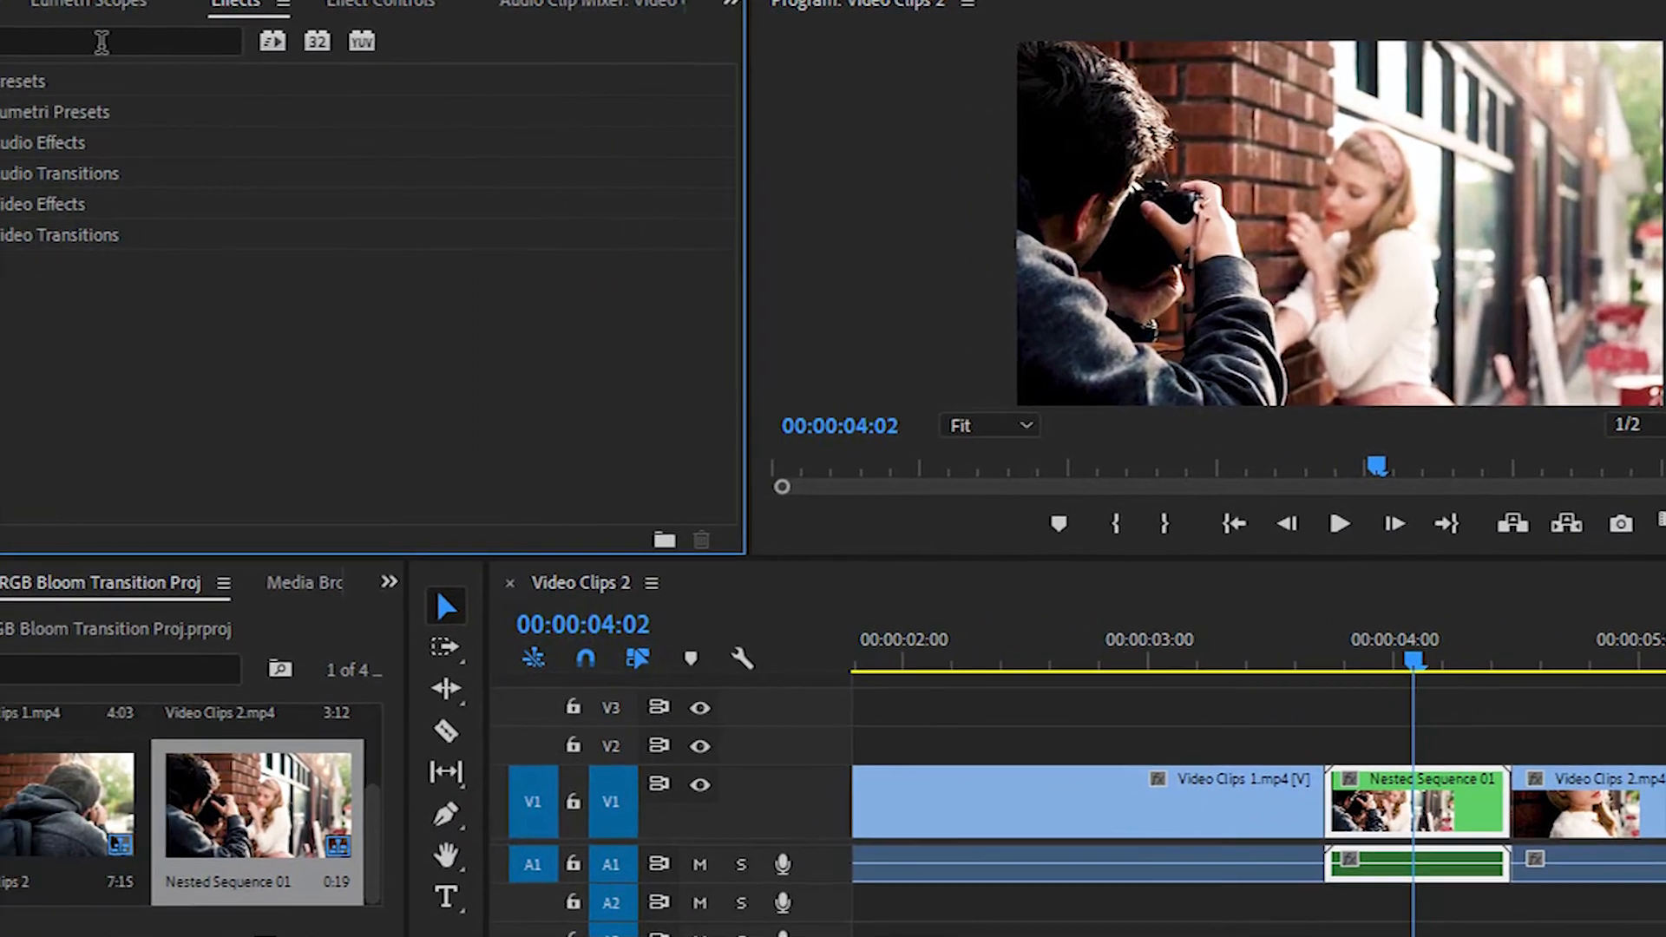
{"action": "left_click", "coordinate": [187, 41]}
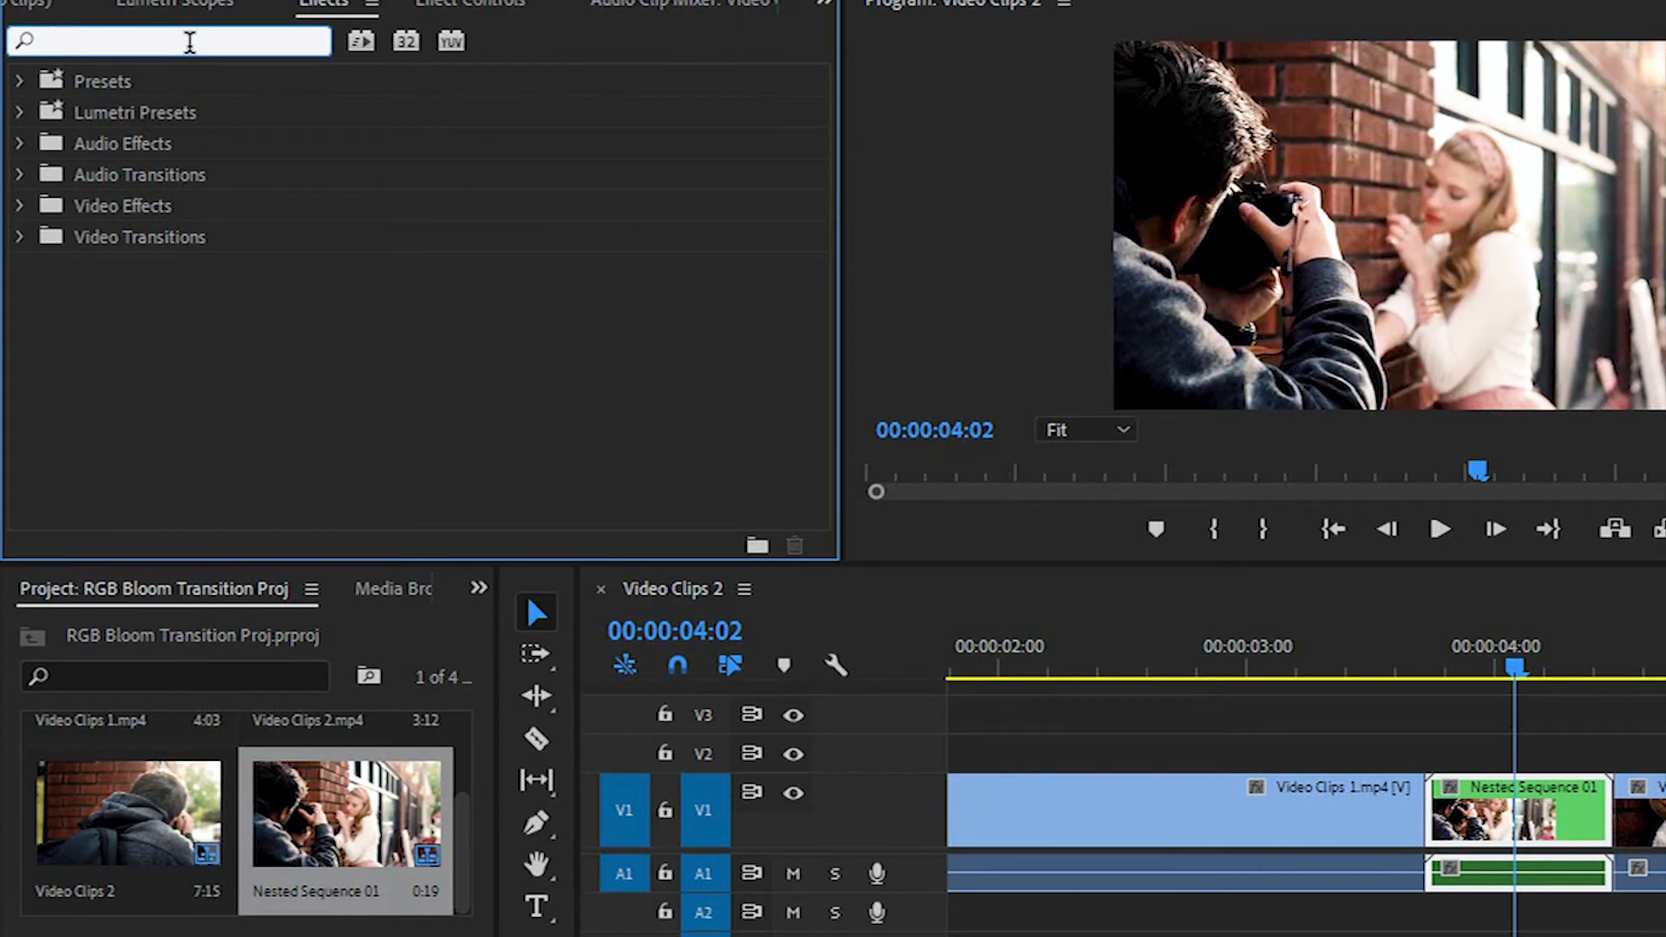
{"action": "type", "text": "Level"}
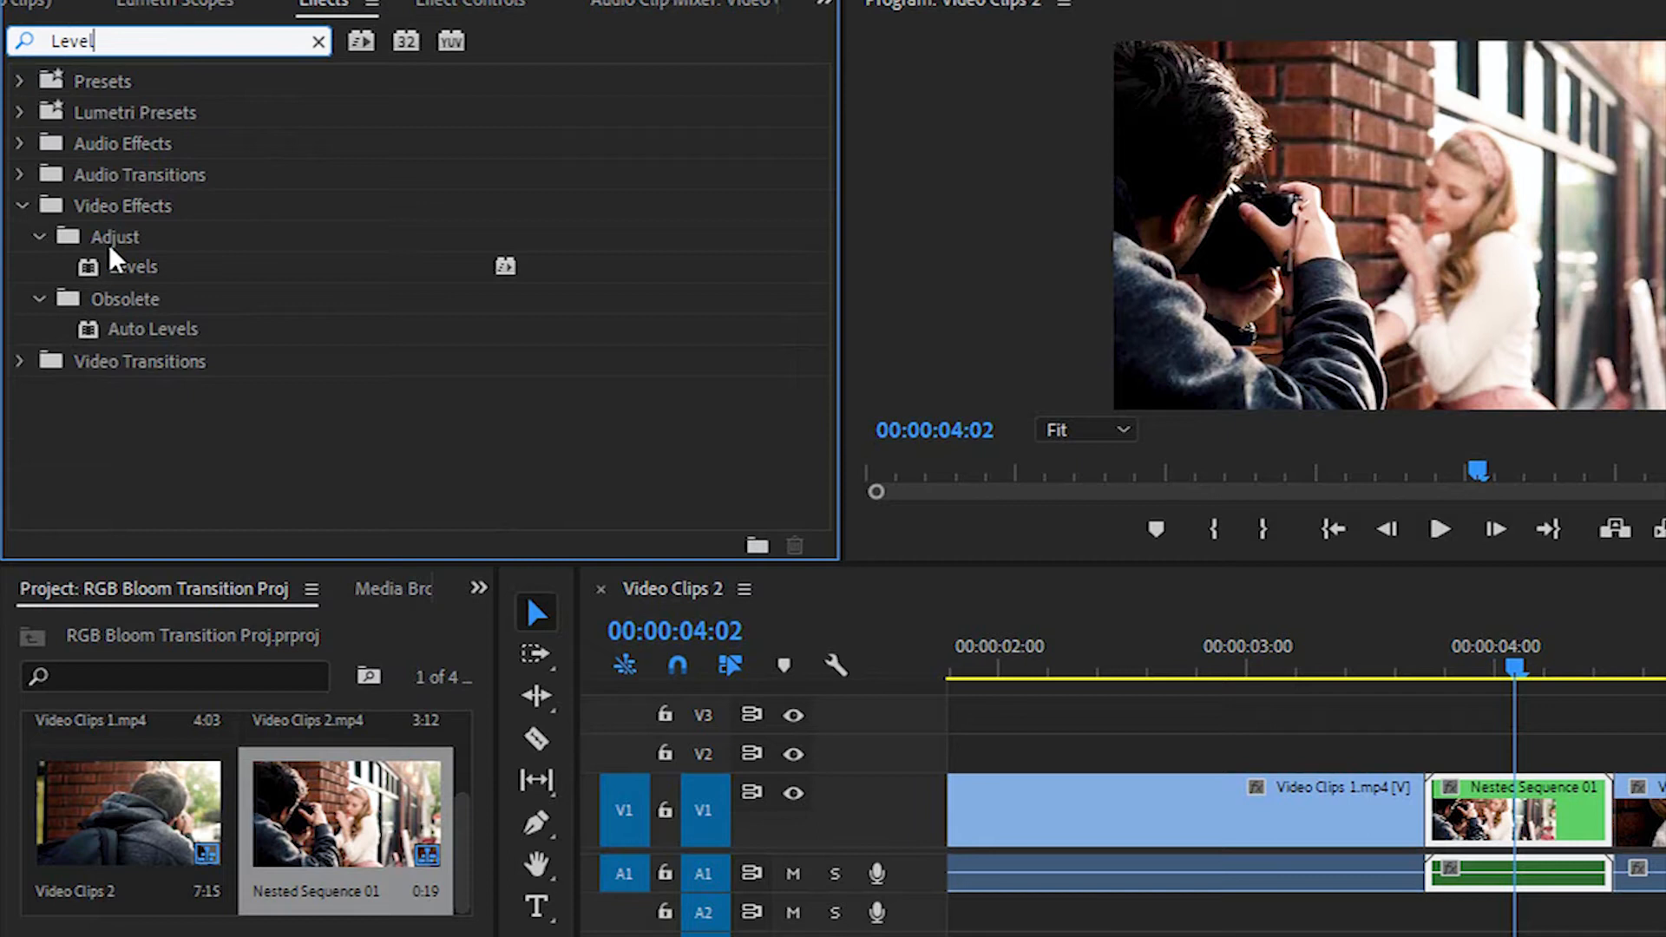
{"action": "left_click_drag", "start_coordinate": [117, 269], "coordinate": [1520, 815]}
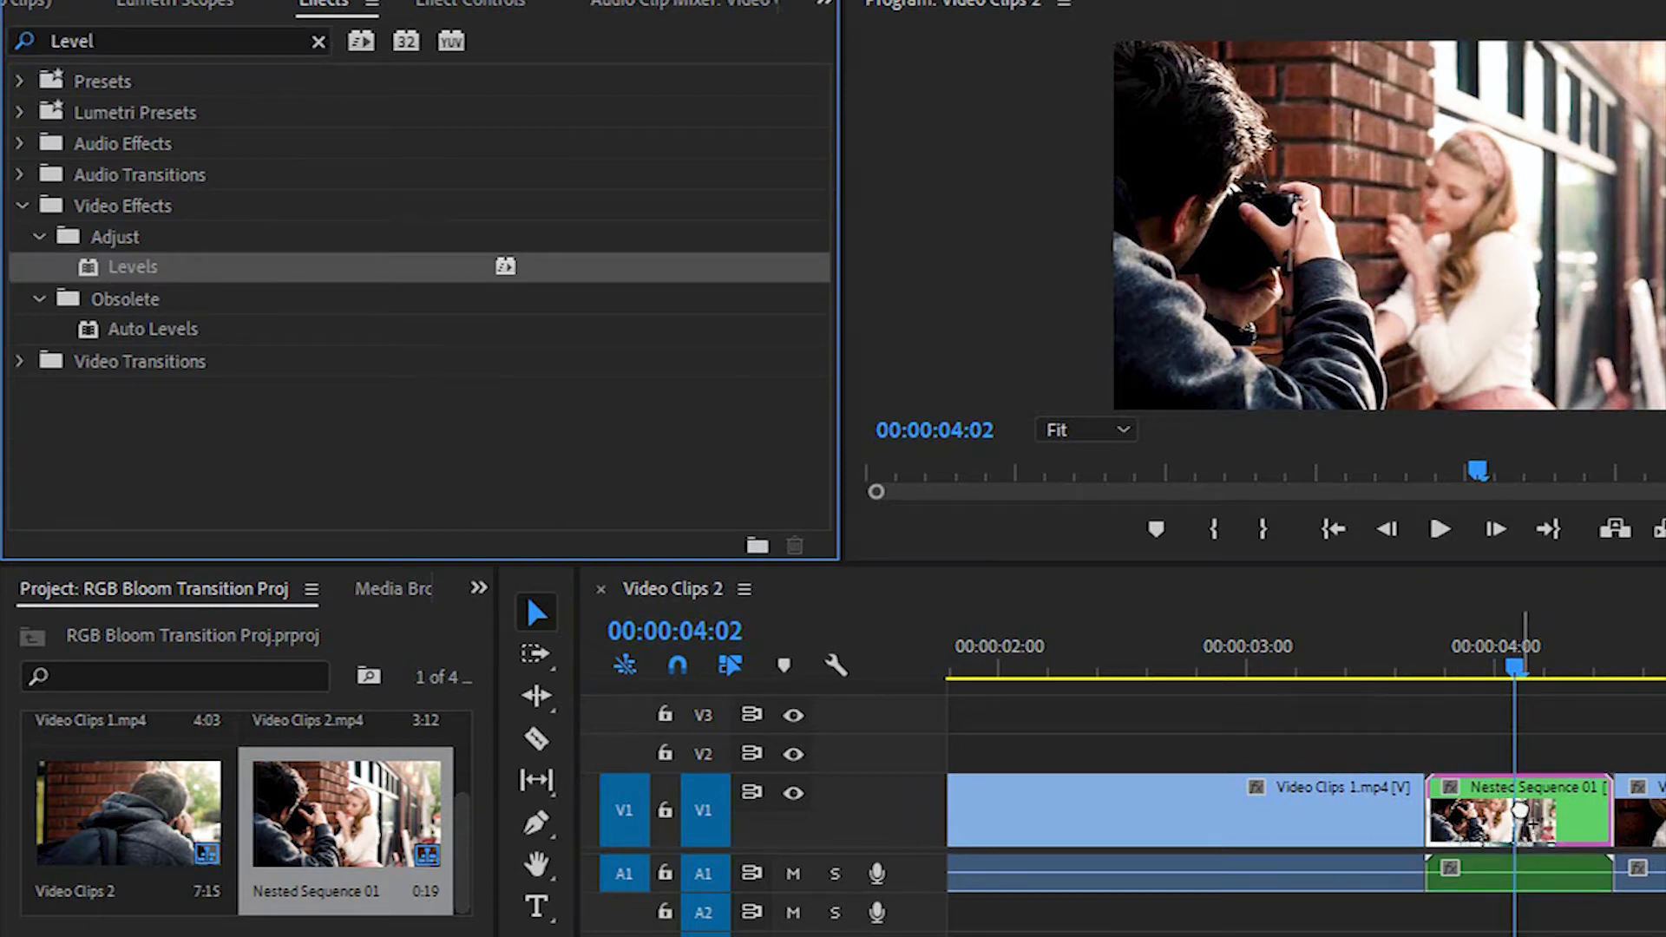
Step: Find the Channel Blur video effect and apply it to Nested Sequence 01
{"action": "left_click", "coordinate": [319, 41]}
{"action": "left_click", "coordinate": [280, 40]}
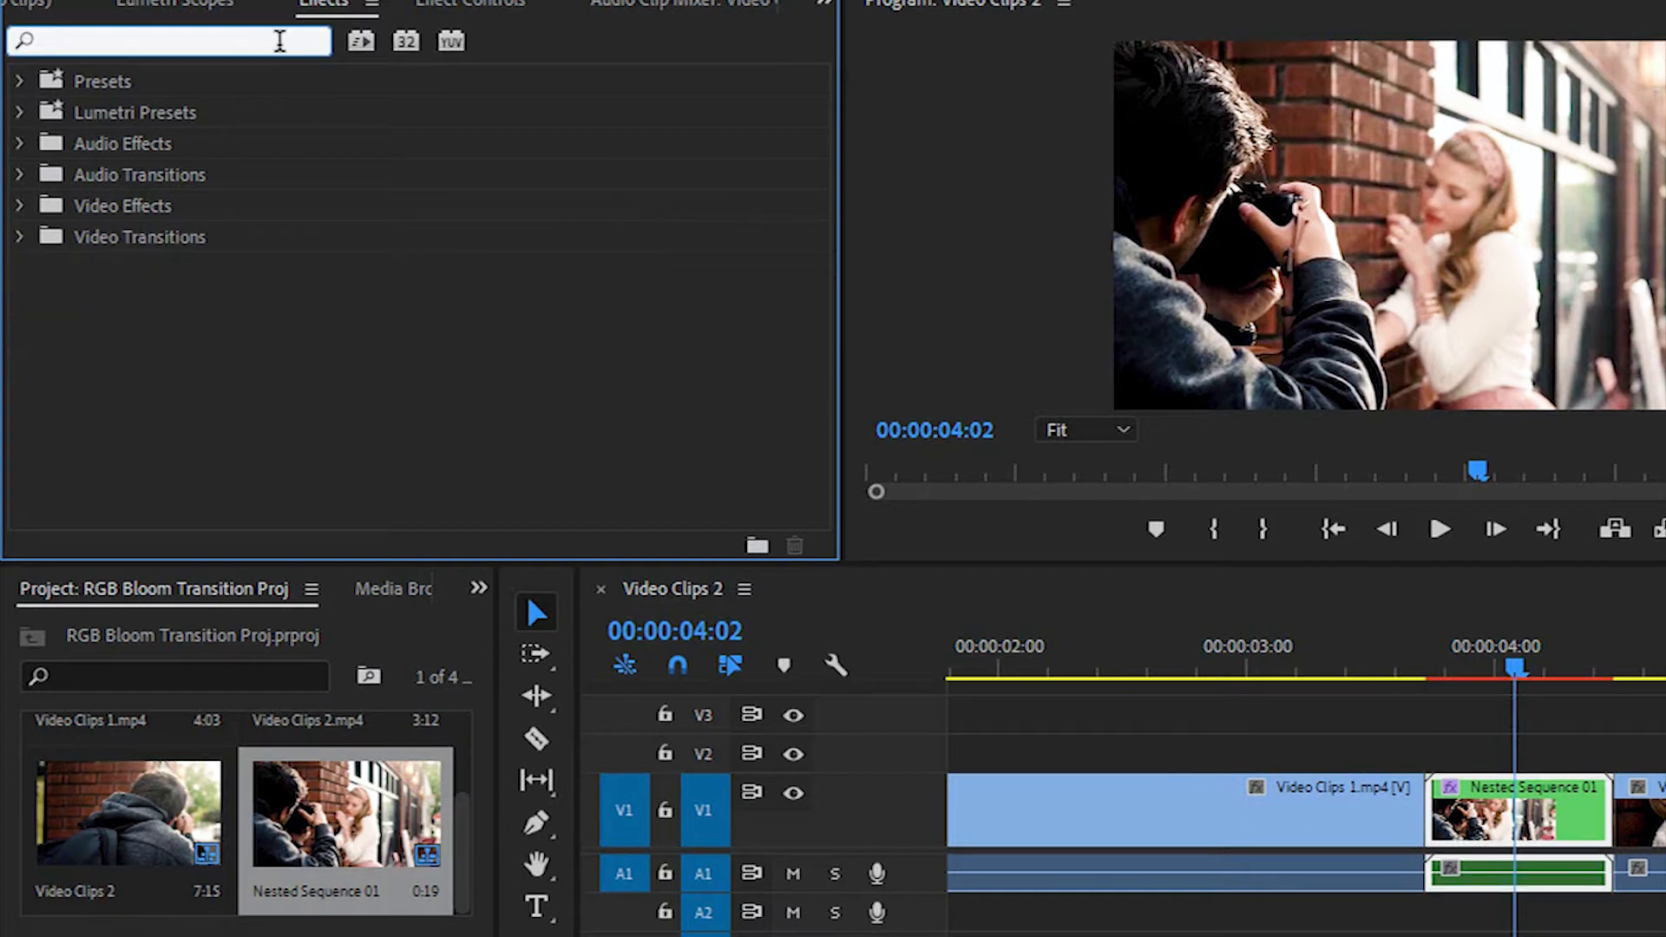
{"action": "type", "text": "Channel"}
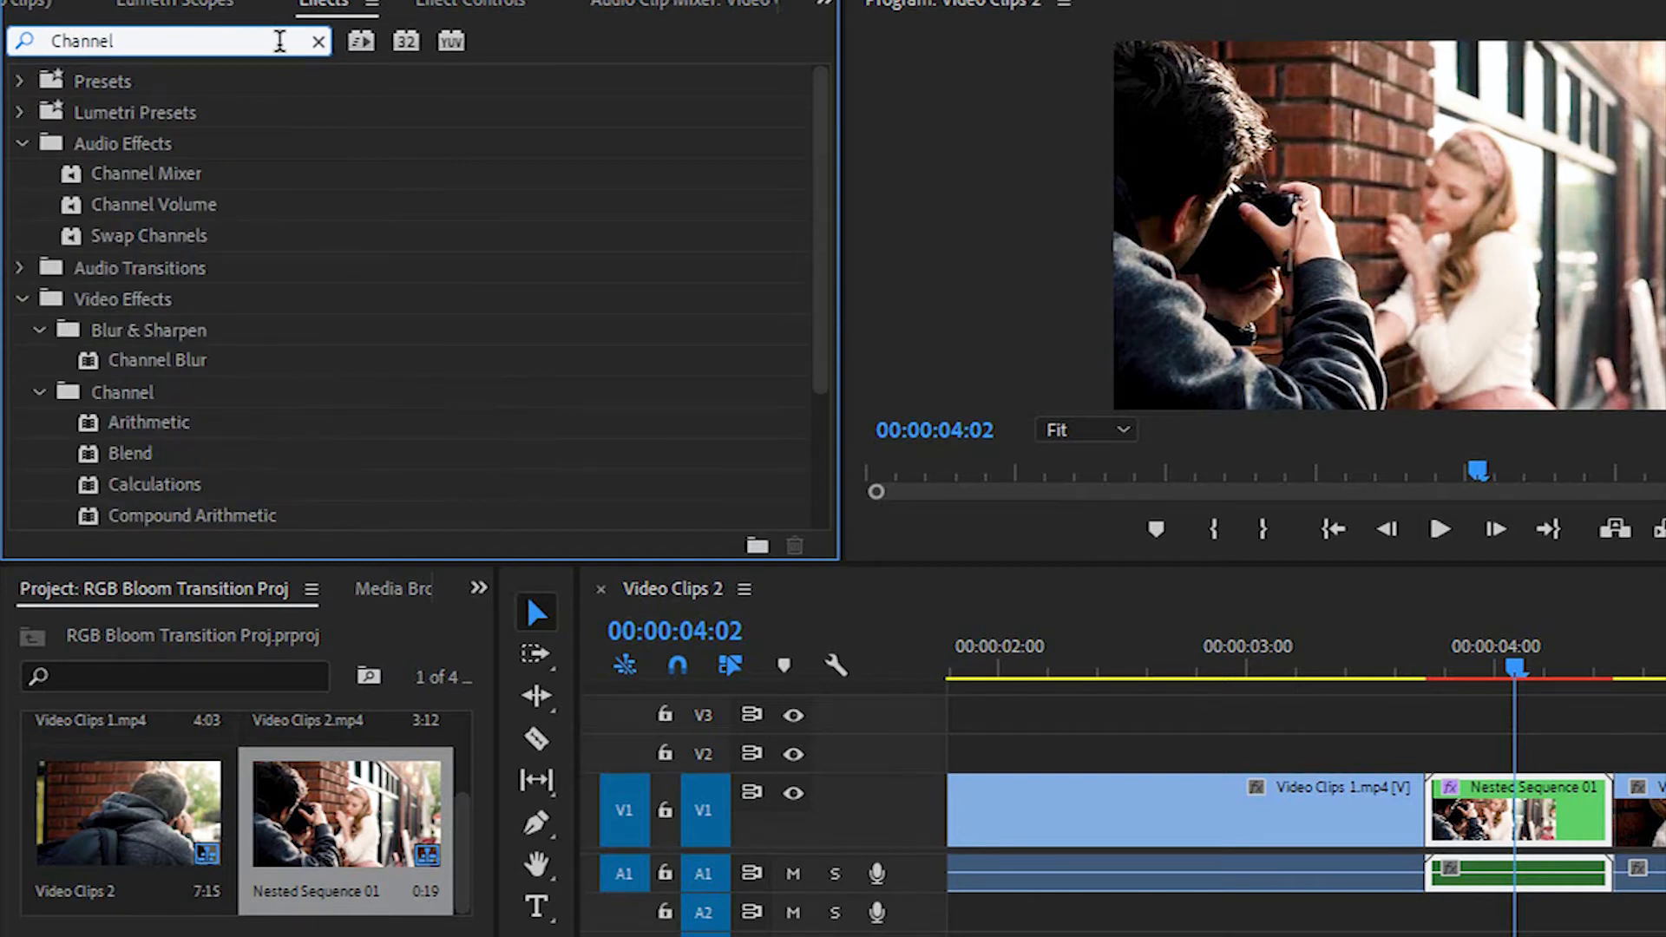
{"action": "left_click", "coordinate": [165, 361]}
{"action": "left_click_drag", "start_coordinate": [1023, 539], "coordinate": [1529, 810]}
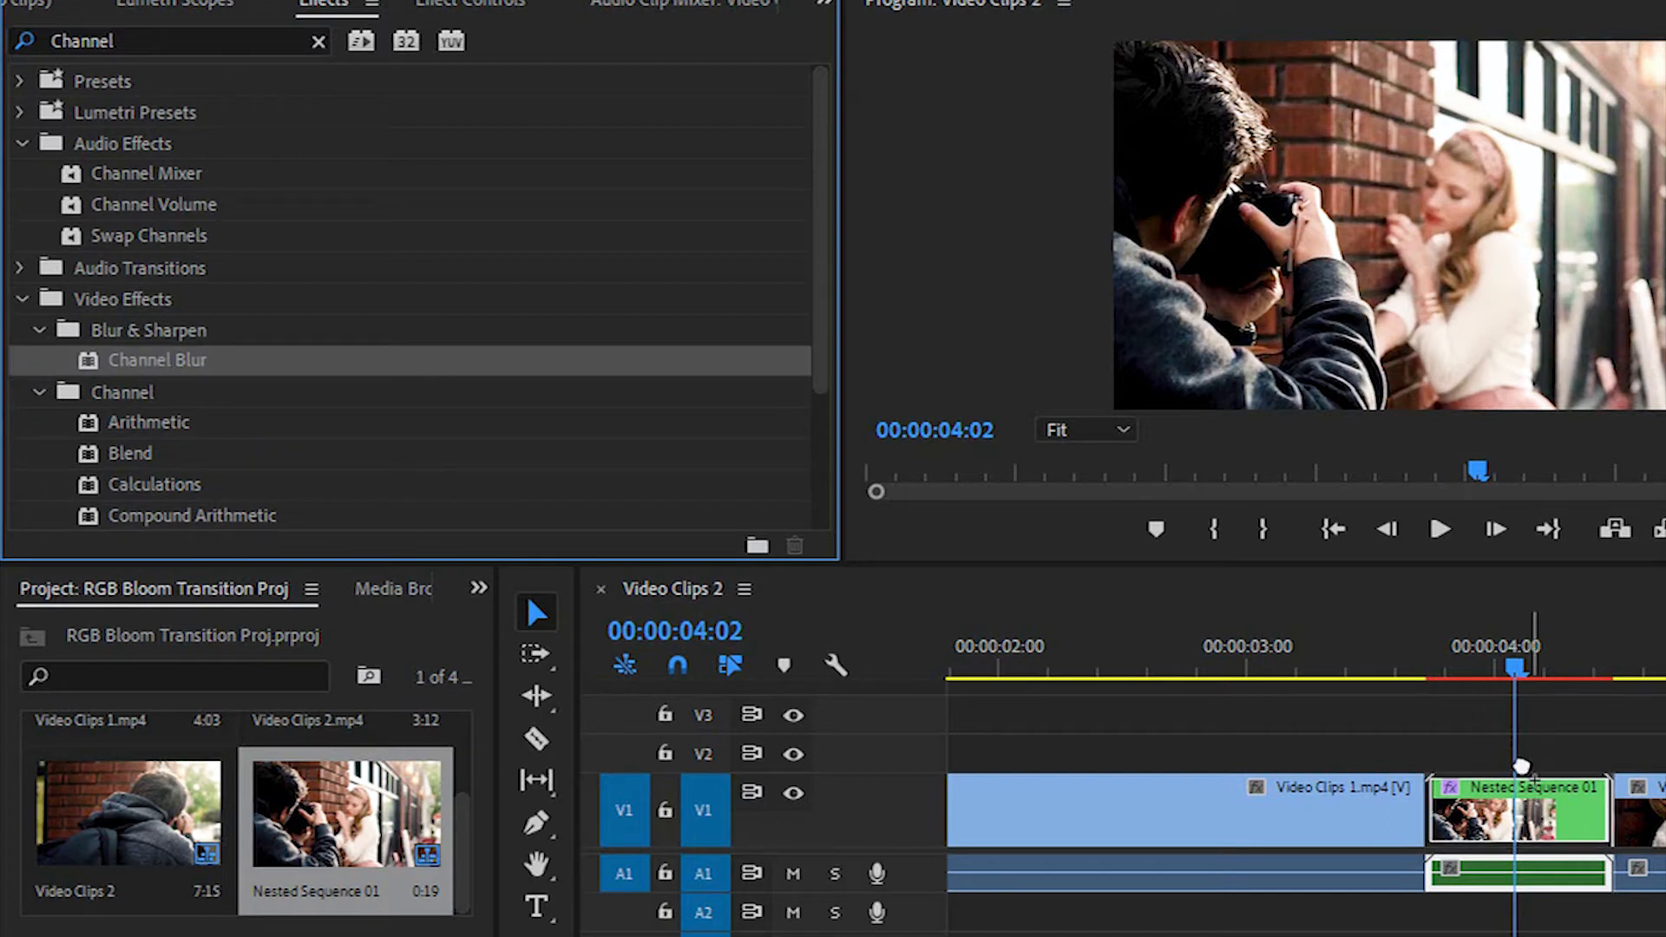
Step: Show the effect controls of Nested Sequence 01 at the Levels settings and enlarge their display area
{"action": "left_click", "coordinate": [1501, 797]}
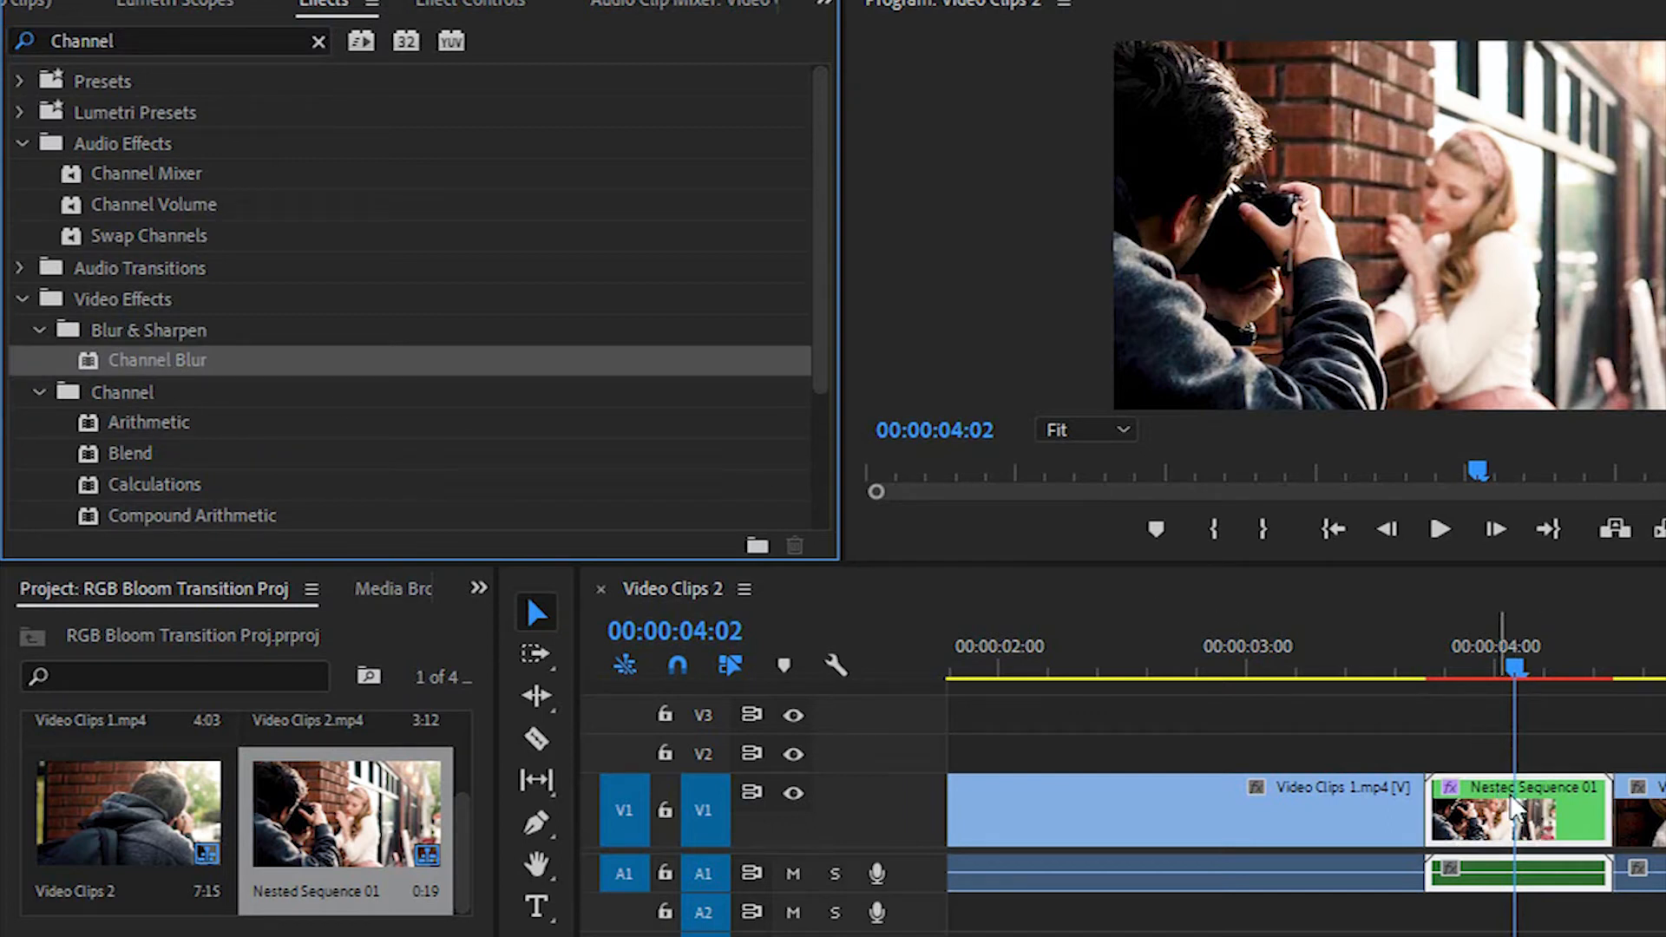
{"action": "key", "text": "alt+w"}
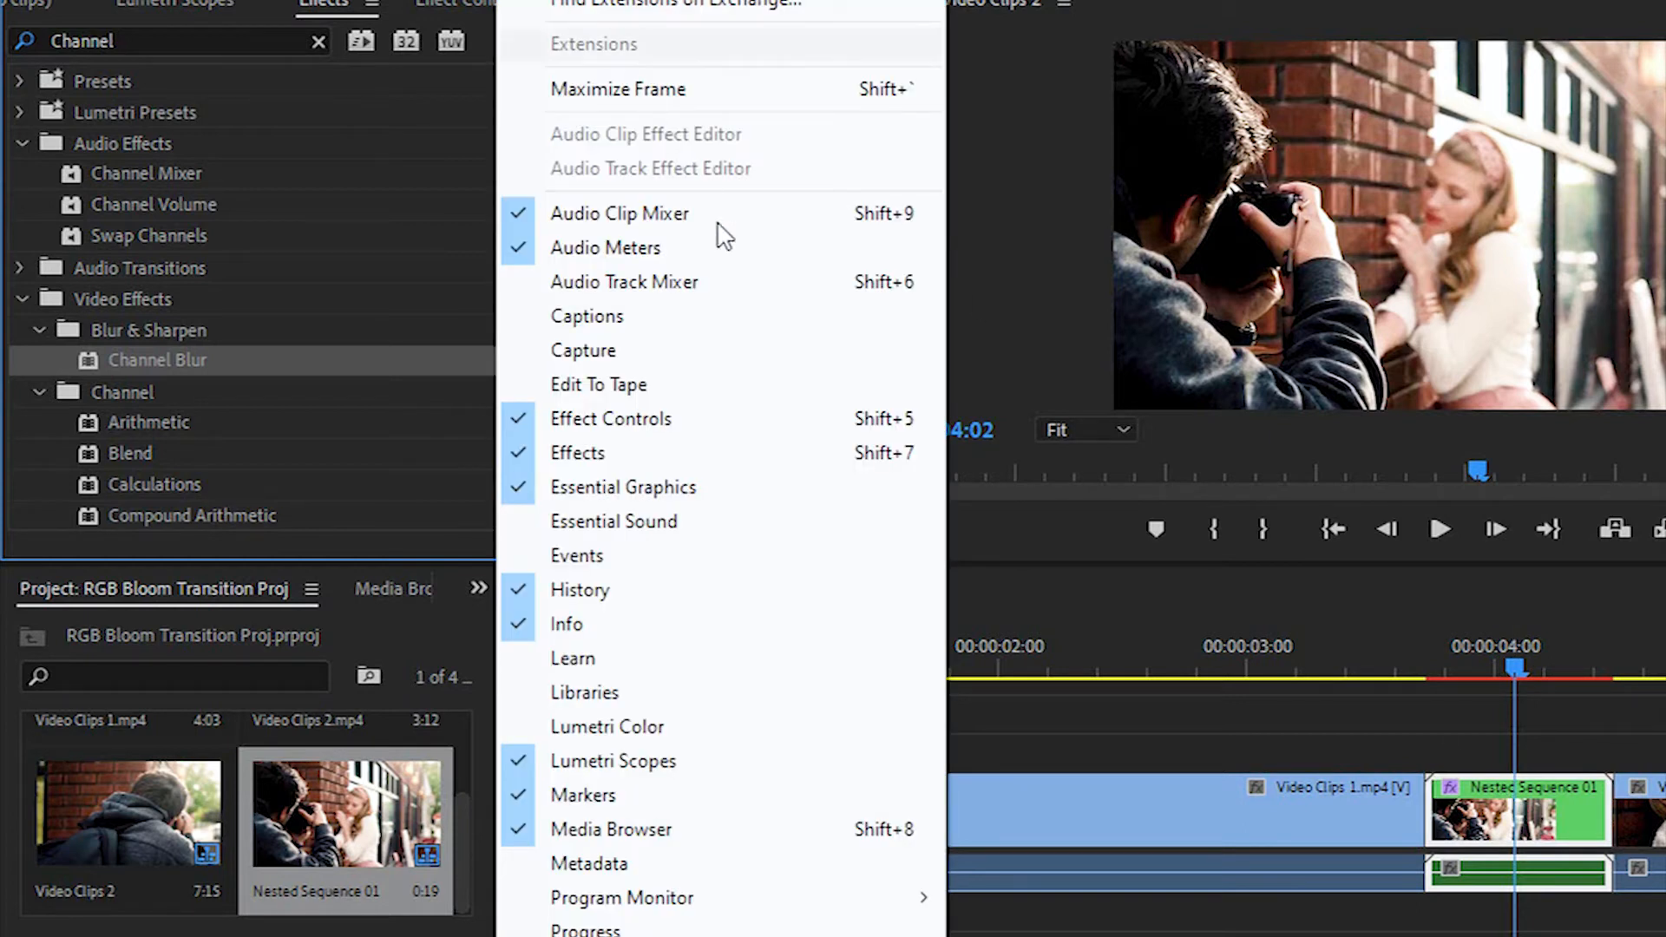
{"action": "left_click", "coordinate": [720, 416]}
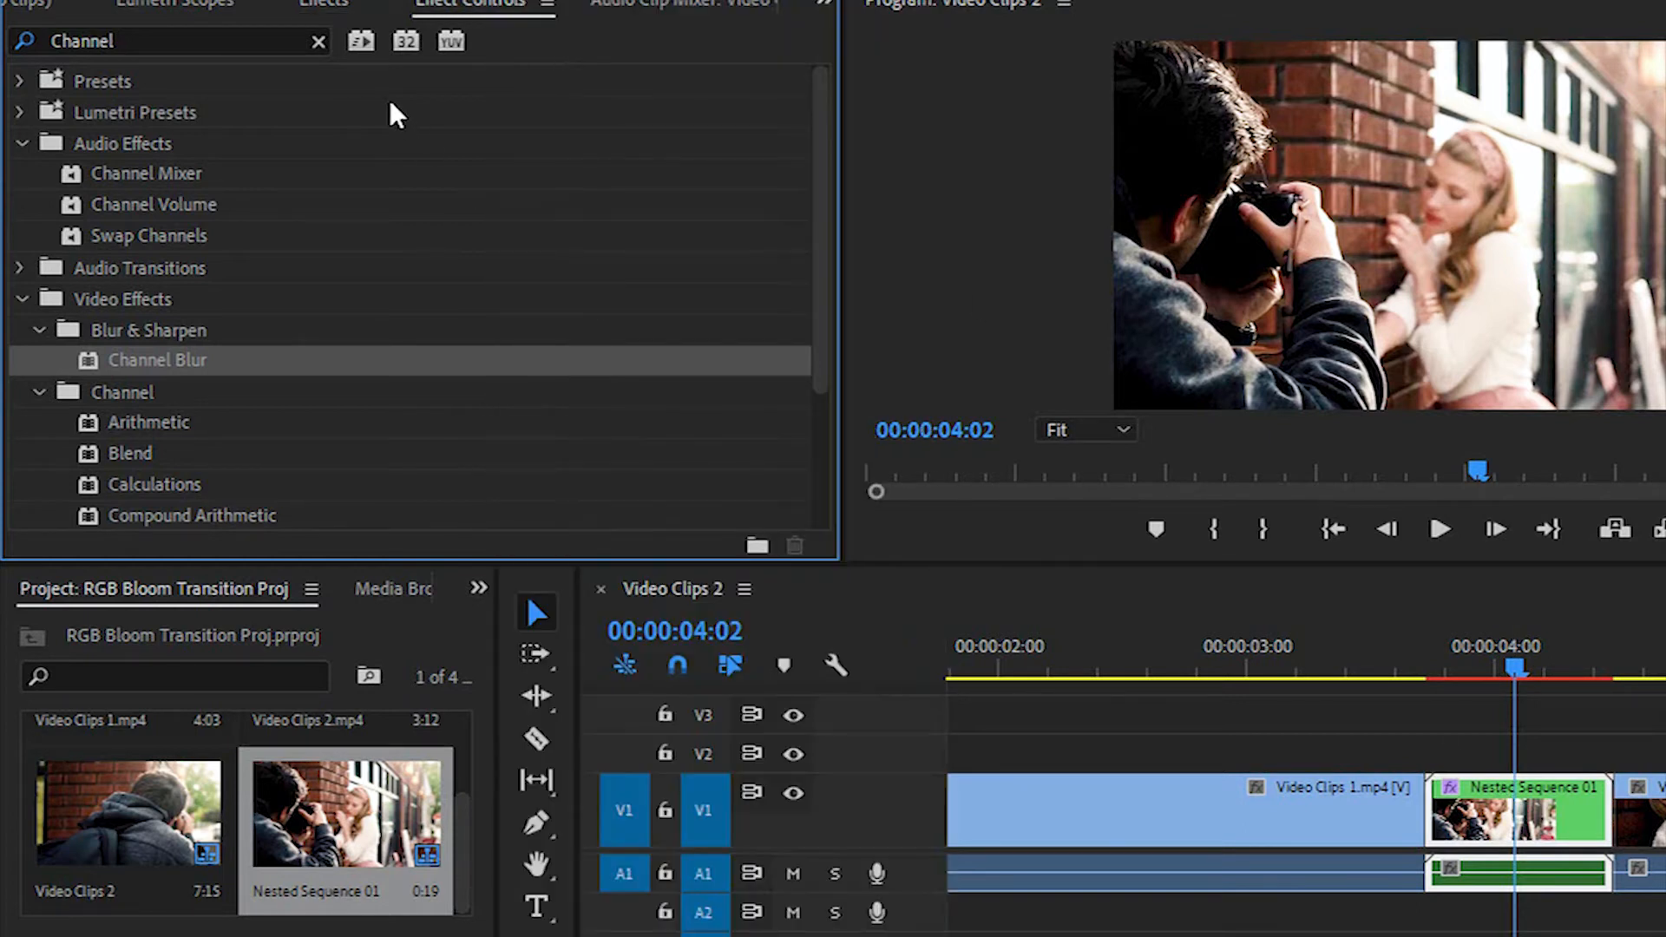
{"action": "scroll", "coordinate": [566, 325], "scroll_direction": "down", "scroll_amount": 5}
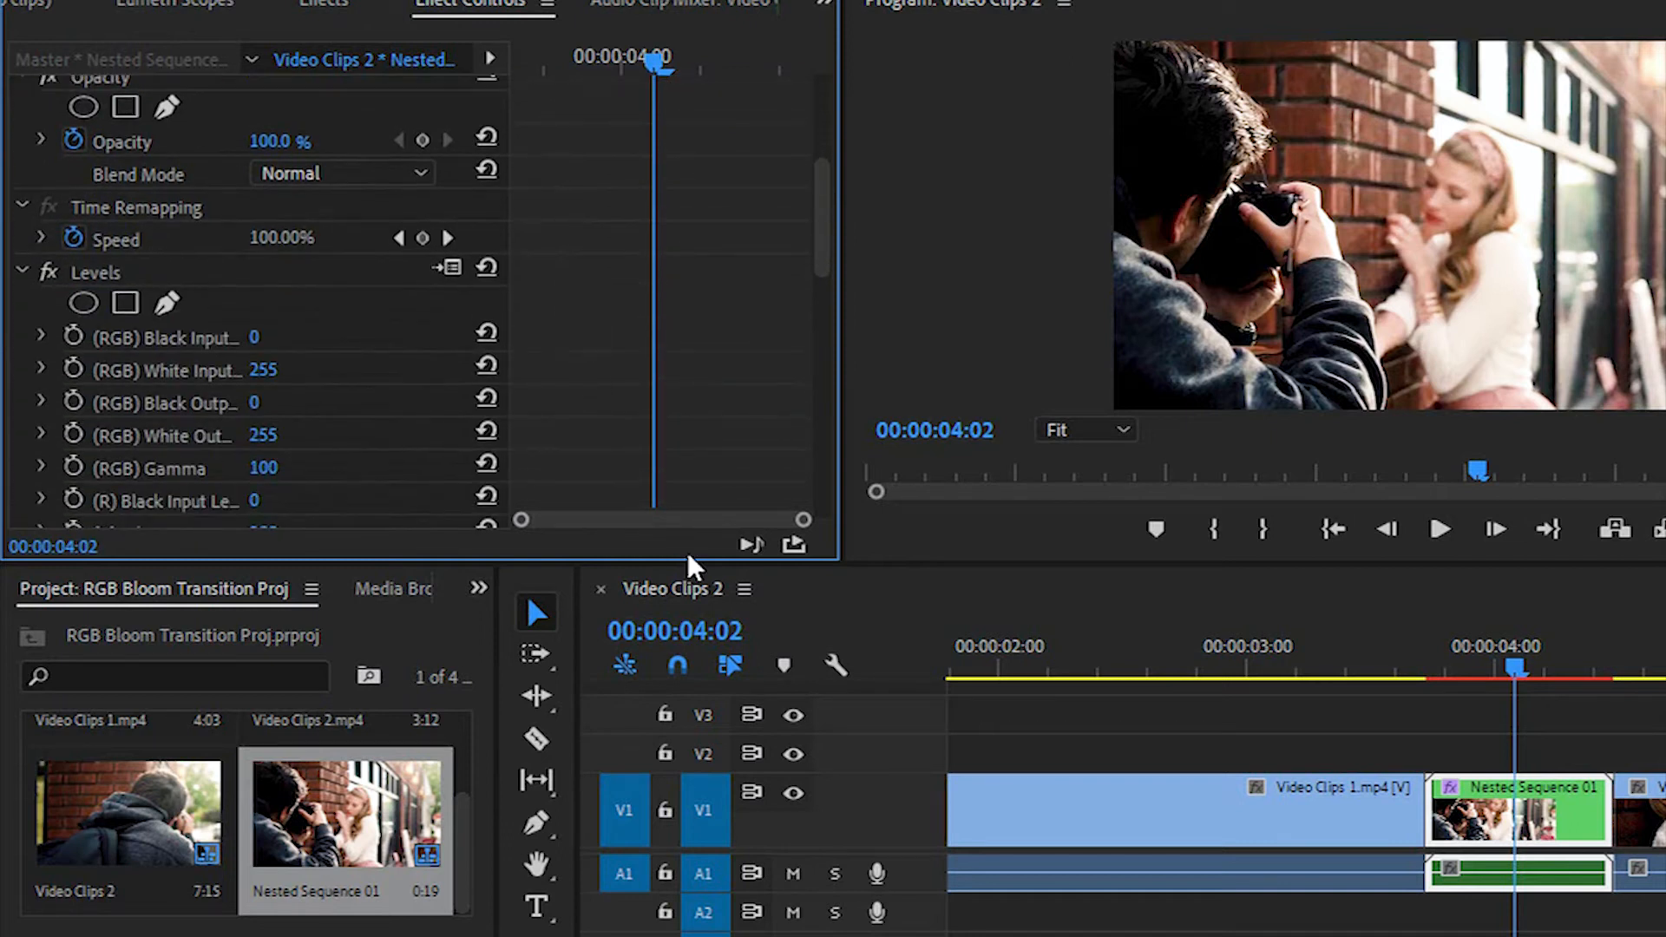
{"action": "left_click_drag", "start_coordinate": [708, 561], "coordinate": [709, 621]}
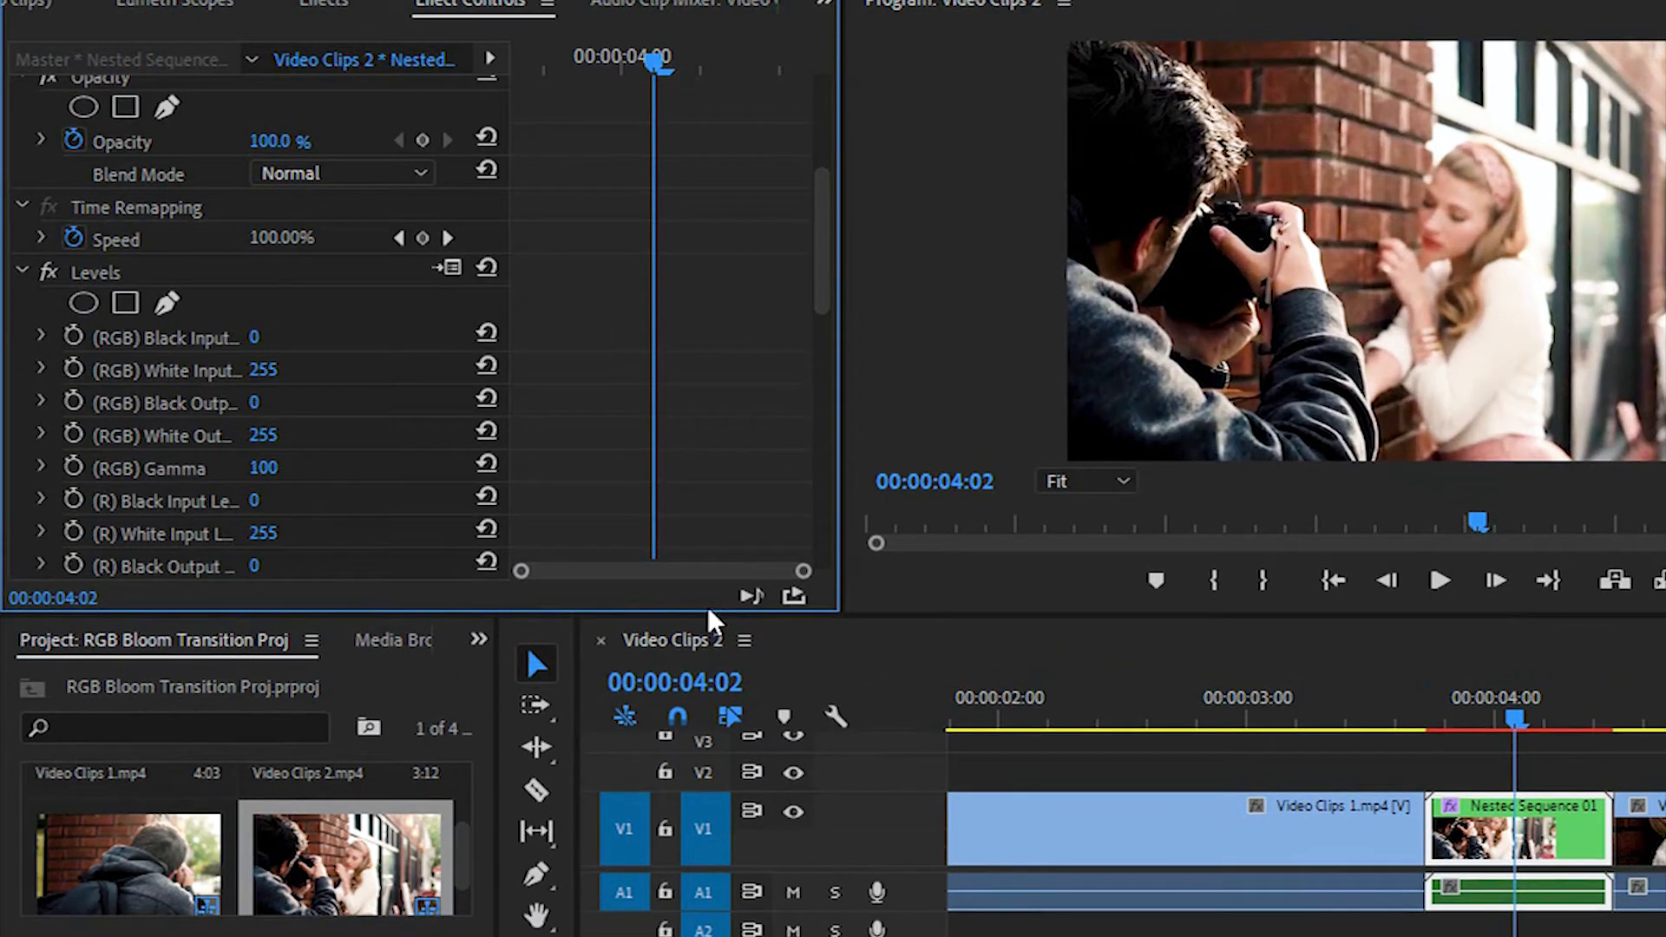
{"action": "left_click_drag", "start_coordinate": [839, 428], "coordinate": [874, 431]}
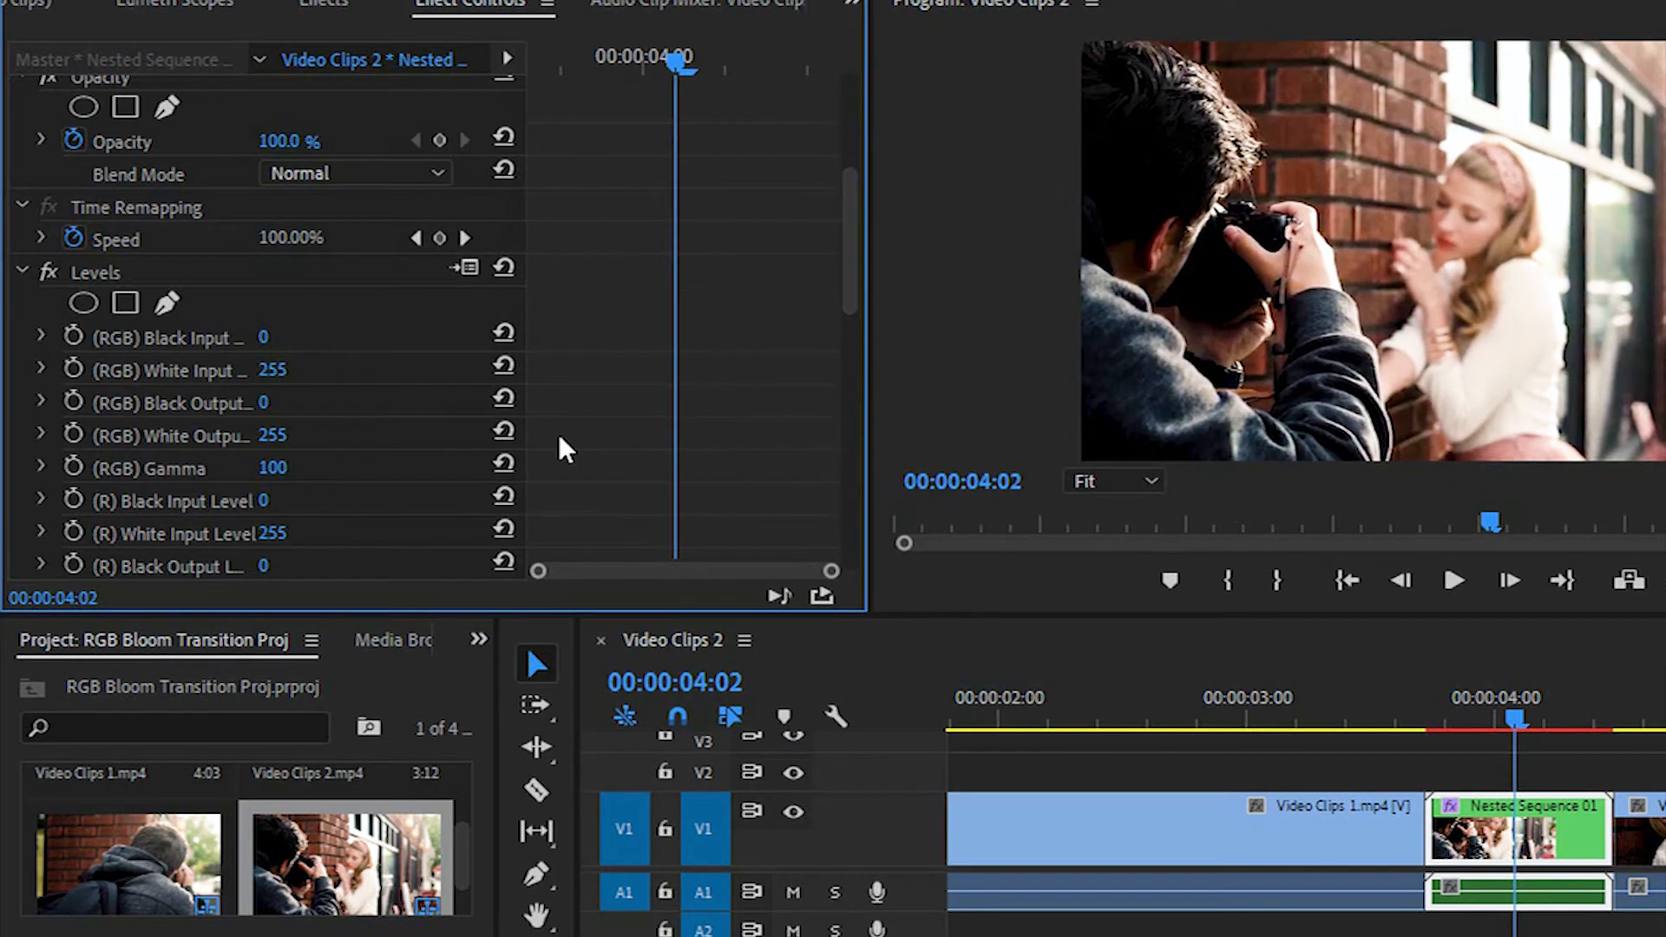
Step: Enable animation for the Levels effect's (RGB) White Input Level, setting a keyframe of 255 at 00:00:04:02
{"action": "scroll", "coordinate": [78, 441], "scroll_direction": "up", "scroll_amount": 2}
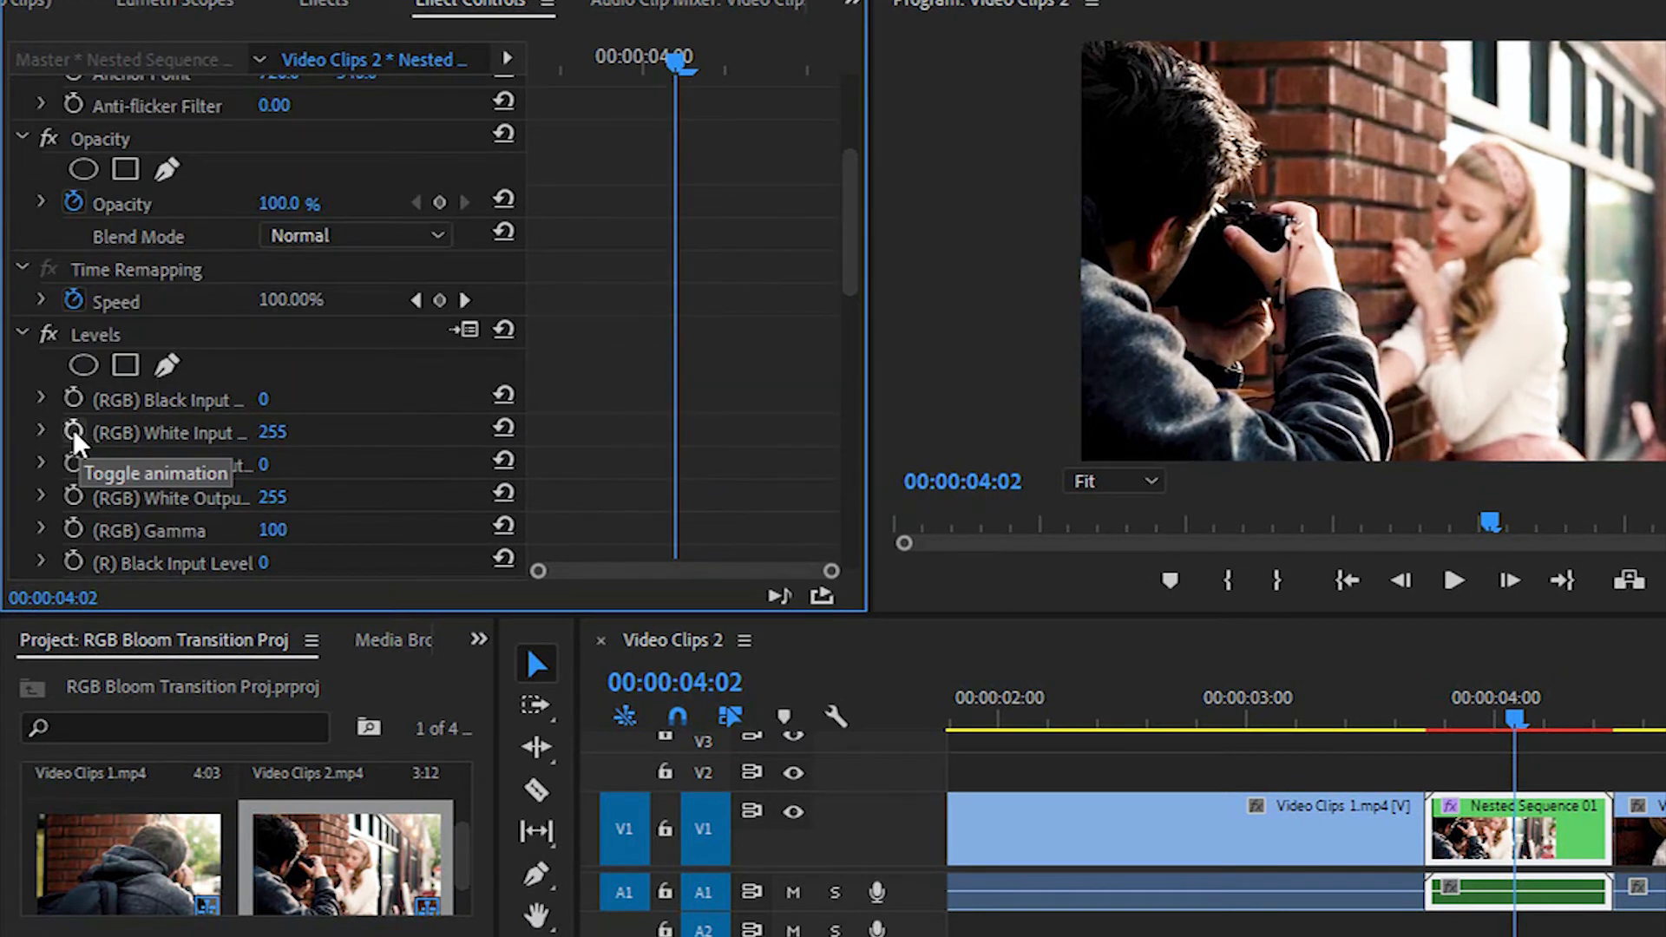
{"action": "left_click", "coordinate": [74, 432]}
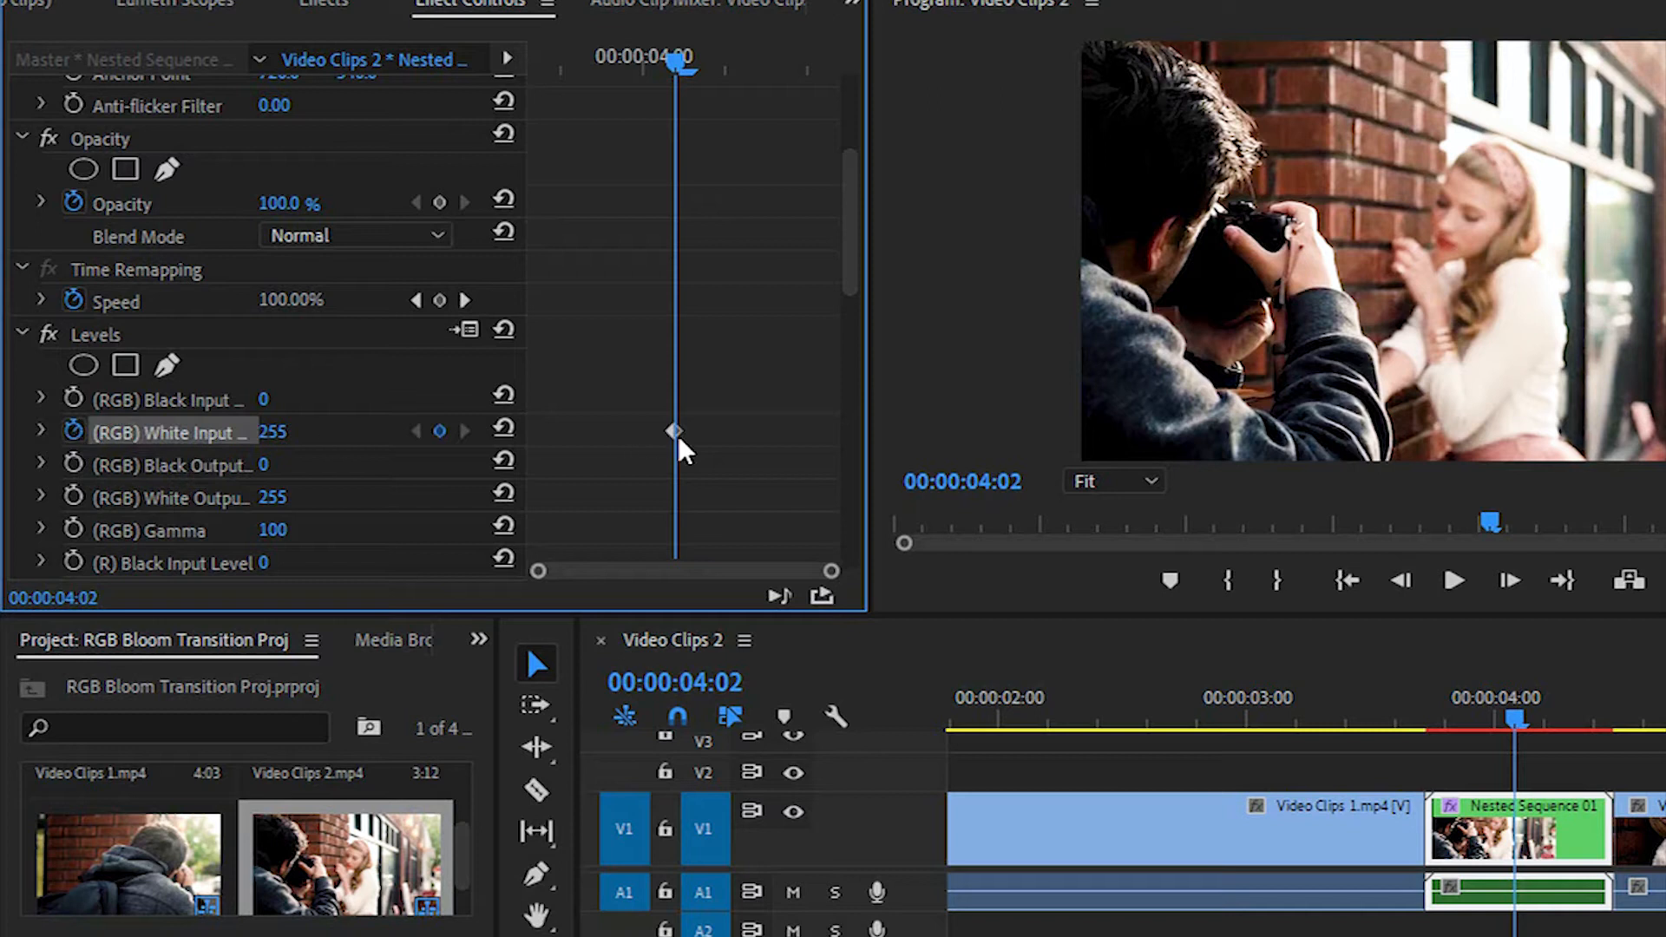
Step: Keyframe the Levels effect's (RGB) White Input Level at 255 at the nested clip's start and end, and at 0 at 00:00:04:02
{"action": "left_click_drag", "start_coordinate": [674, 432], "coordinate": [527, 441]}
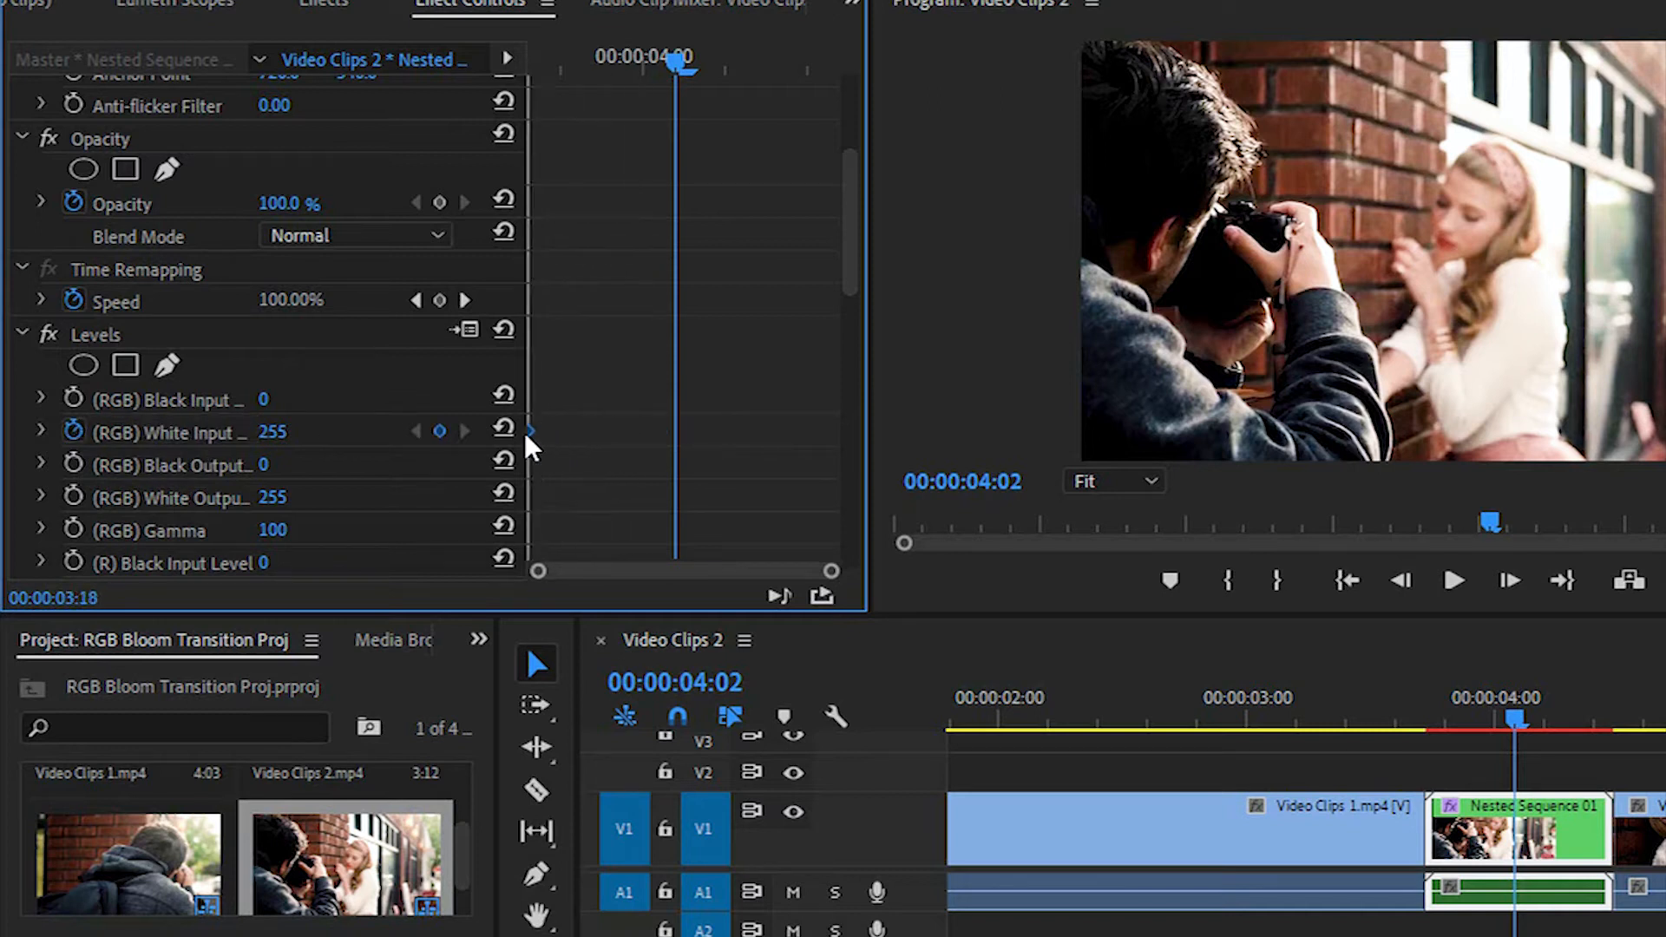
{"action": "left_click", "coordinate": [440, 438]}
{"action": "left_click_drag", "start_coordinate": [675, 434], "coordinate": [840, 469]}
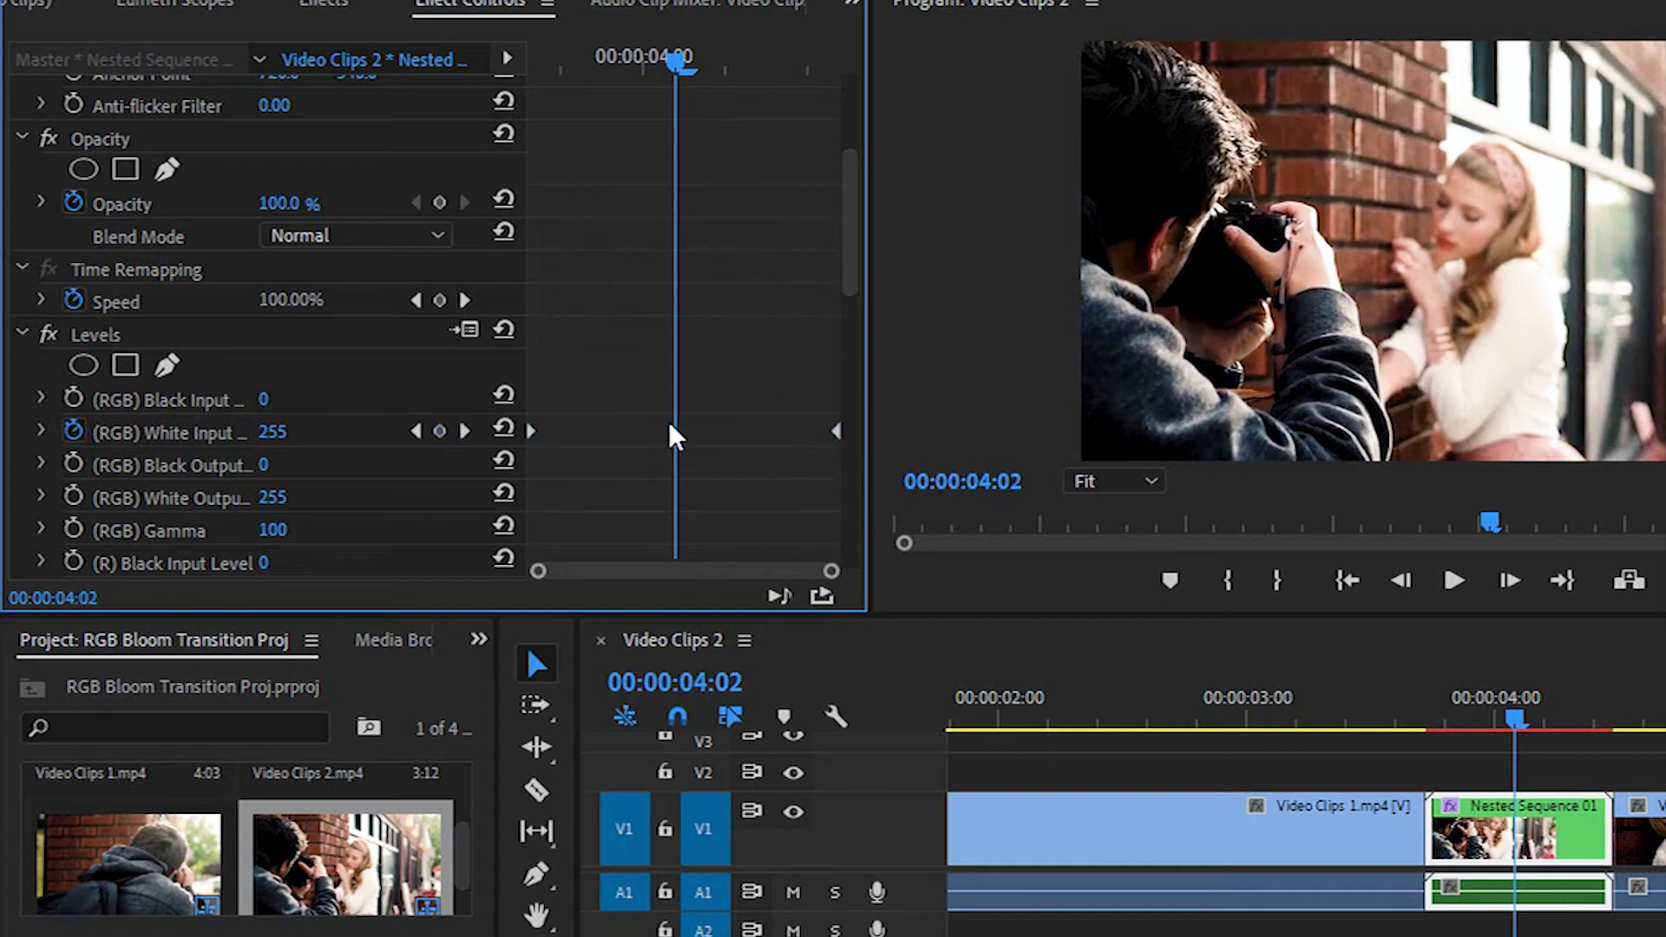
{"action": "left_click", "coordinate": [279, 431]}
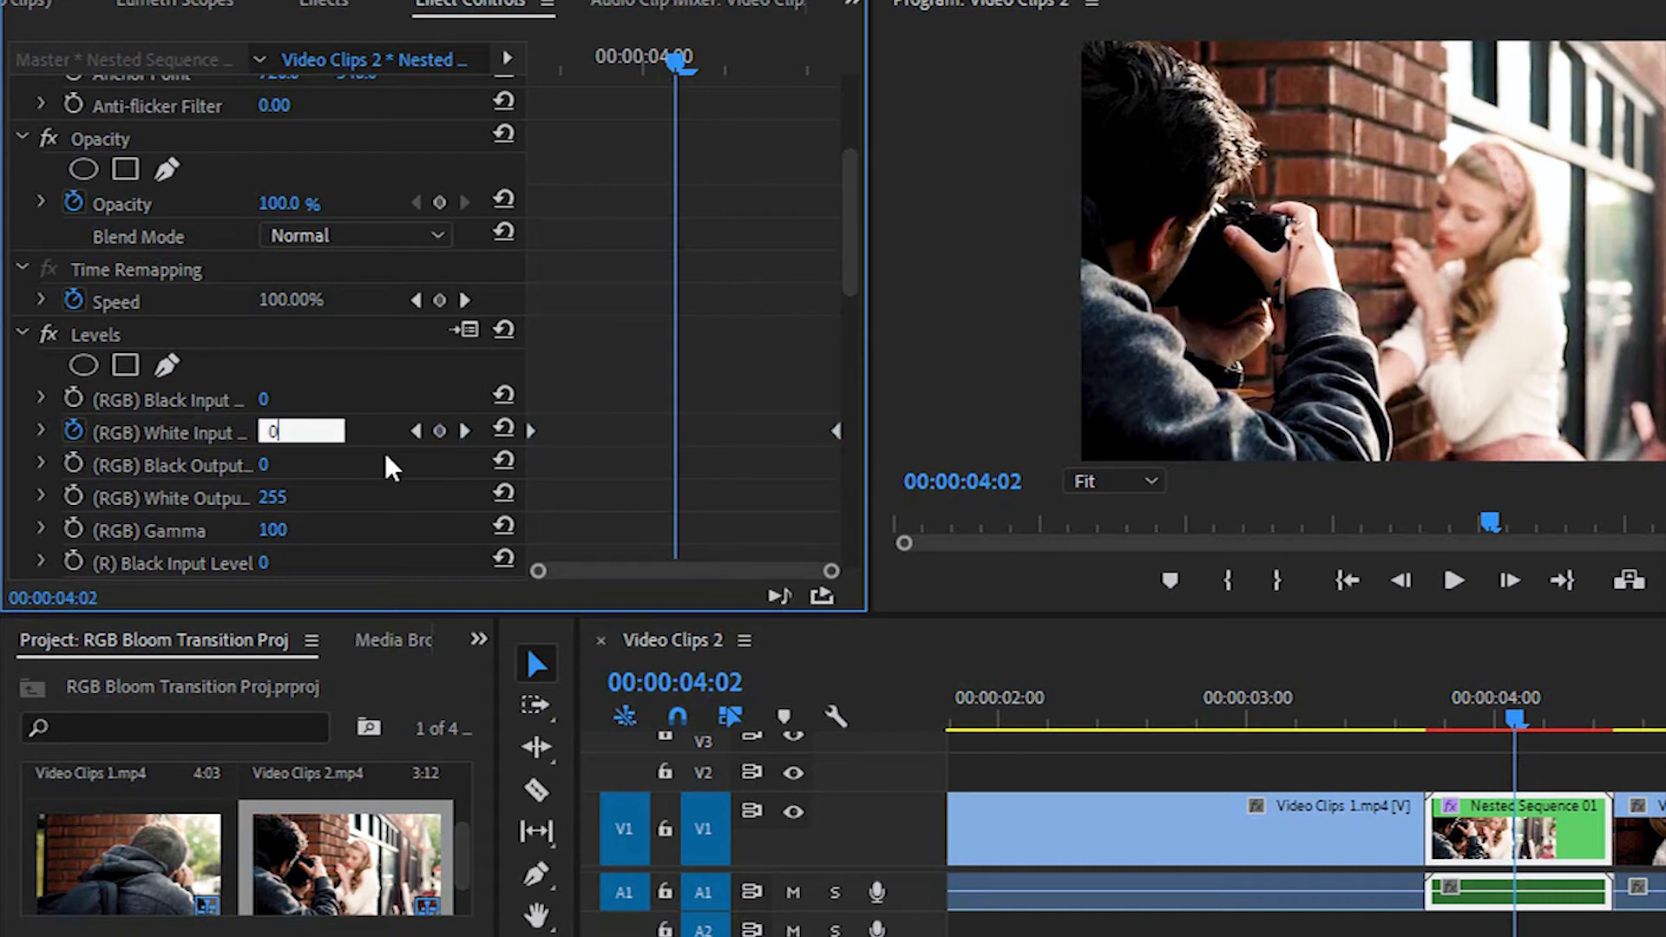
{"action": "key", "text": "Return"}
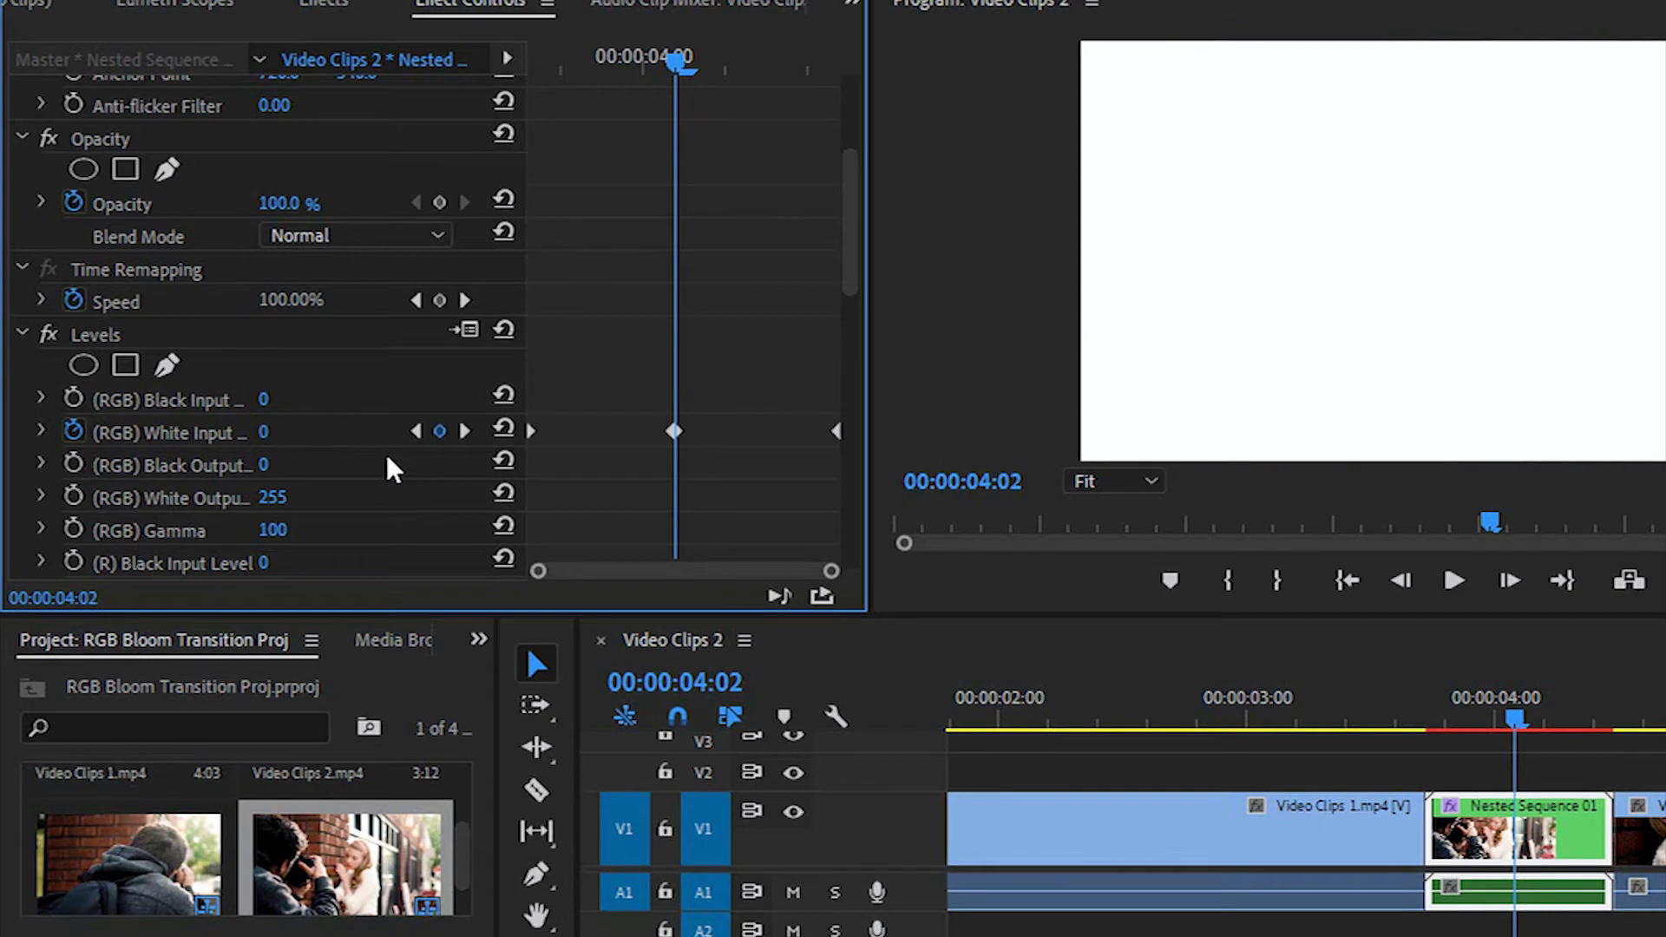
Step: Animate Channel Blur's Red Blurriness and Green Blurriness with keyframes of 0.0 at the start and end of the nested clip
{"action": "scroll", "coordinate": [392, 469], "scroll_direction": "down", "scroll_amount": 15}
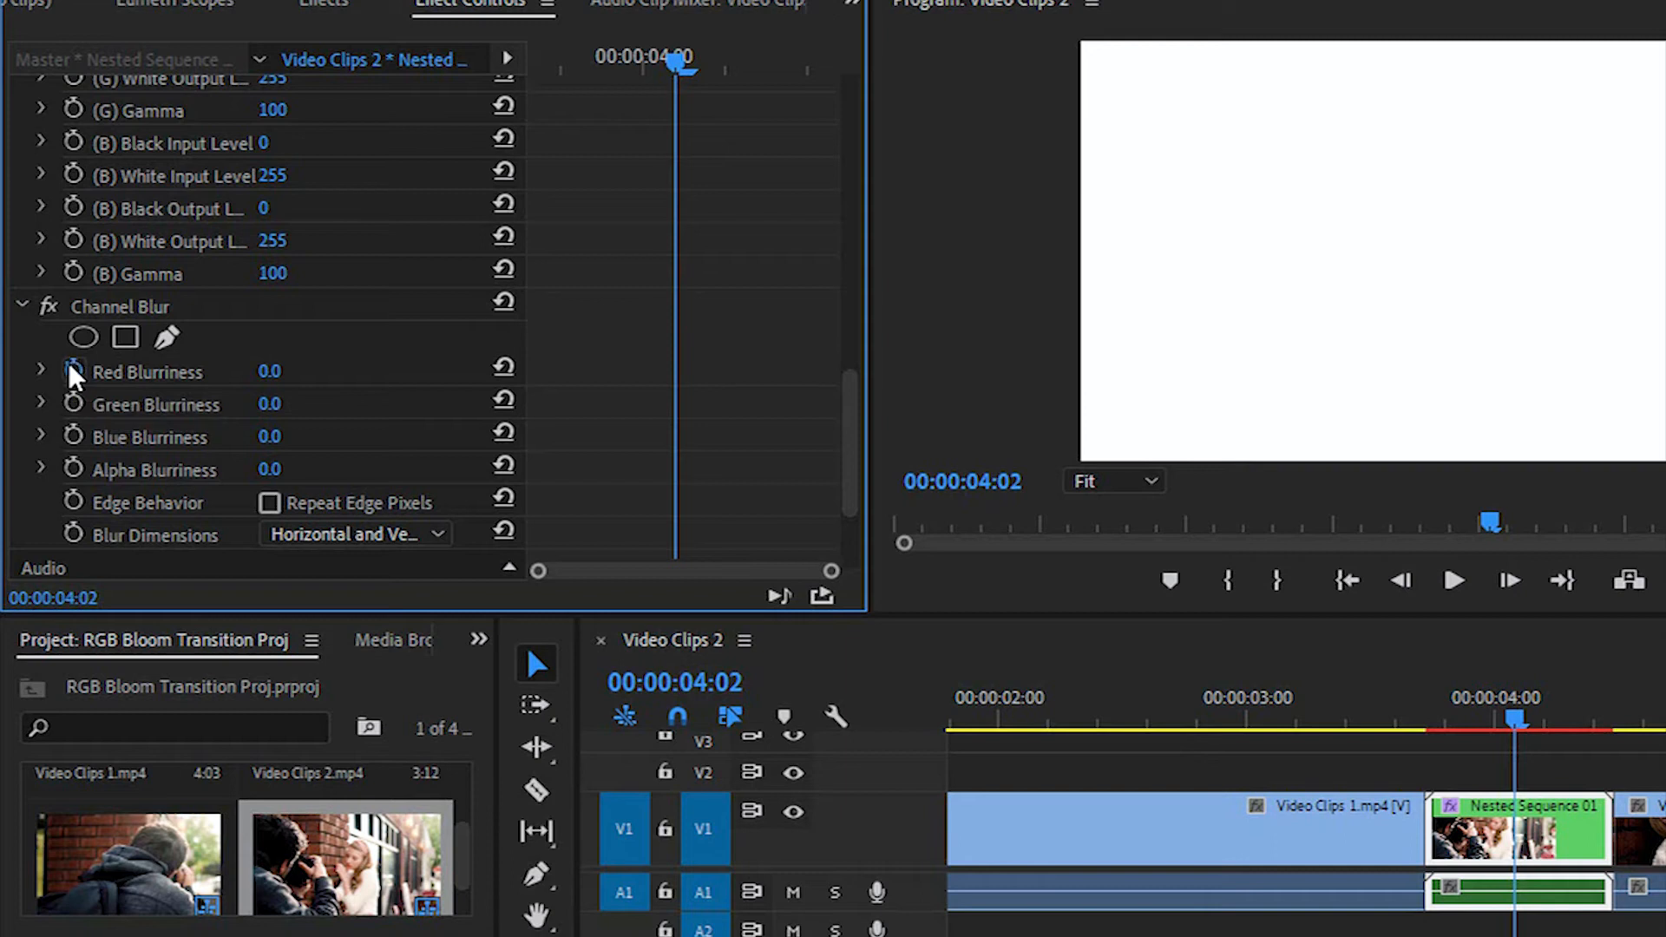
{"action": "left_click", "coordinate": [73, 371]}
{"action": "left_click", "coordinate": [76, 405]}
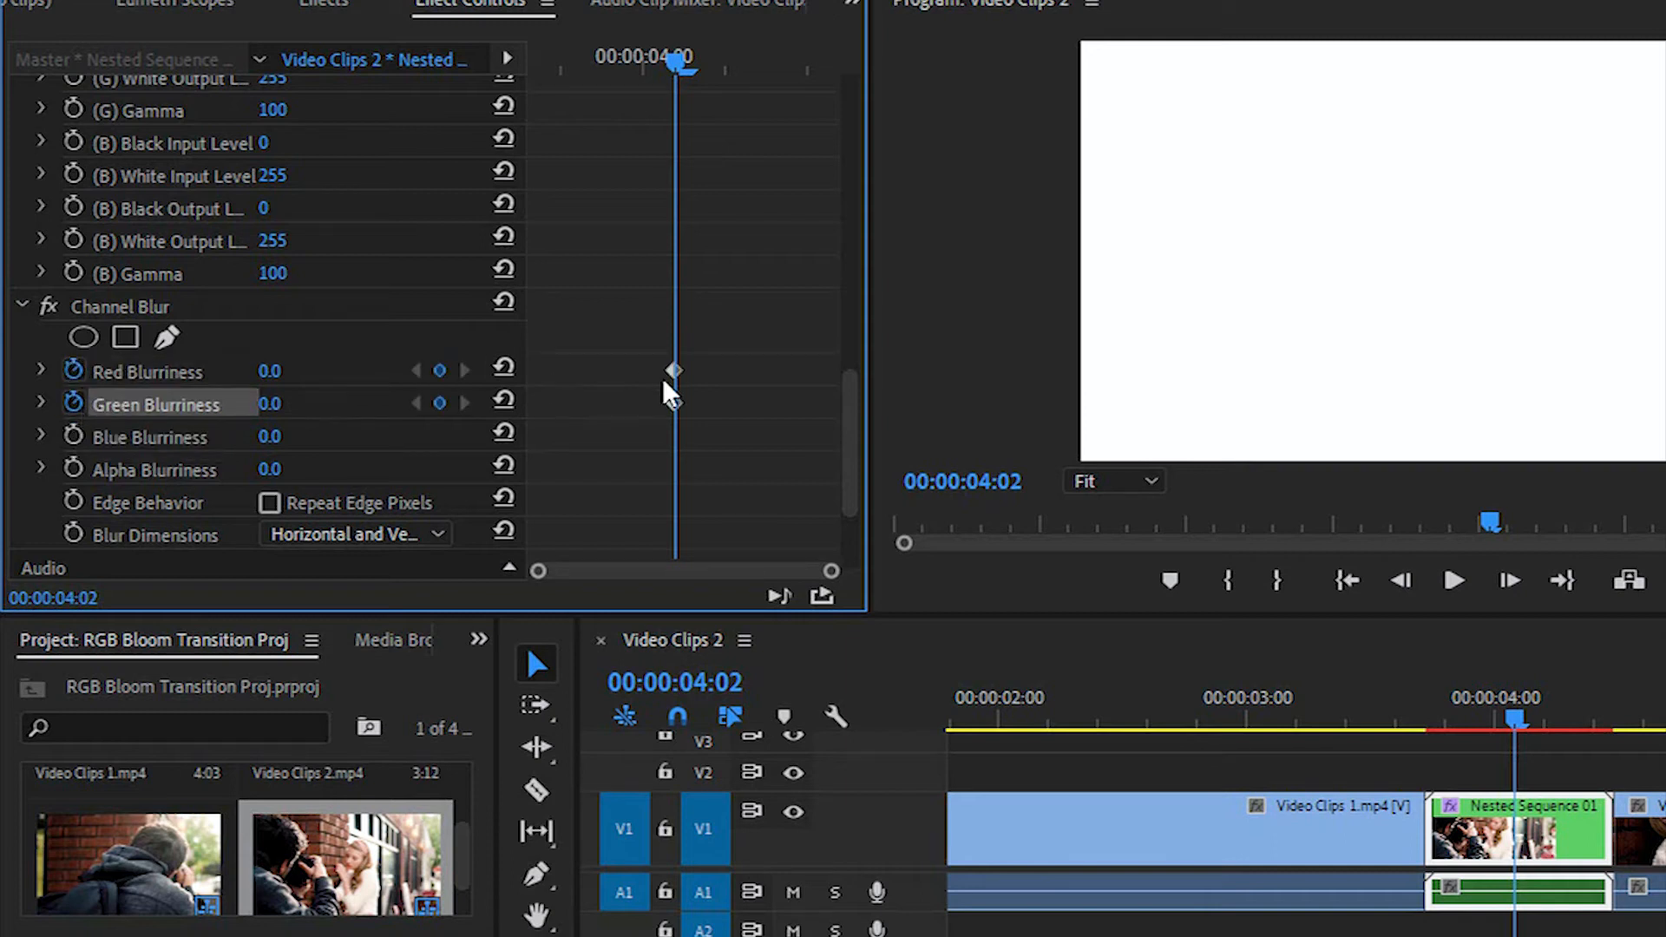
{"action": "left_click_drag", "start_coordinate": [686, 351], "coordinate": [521, 387]}
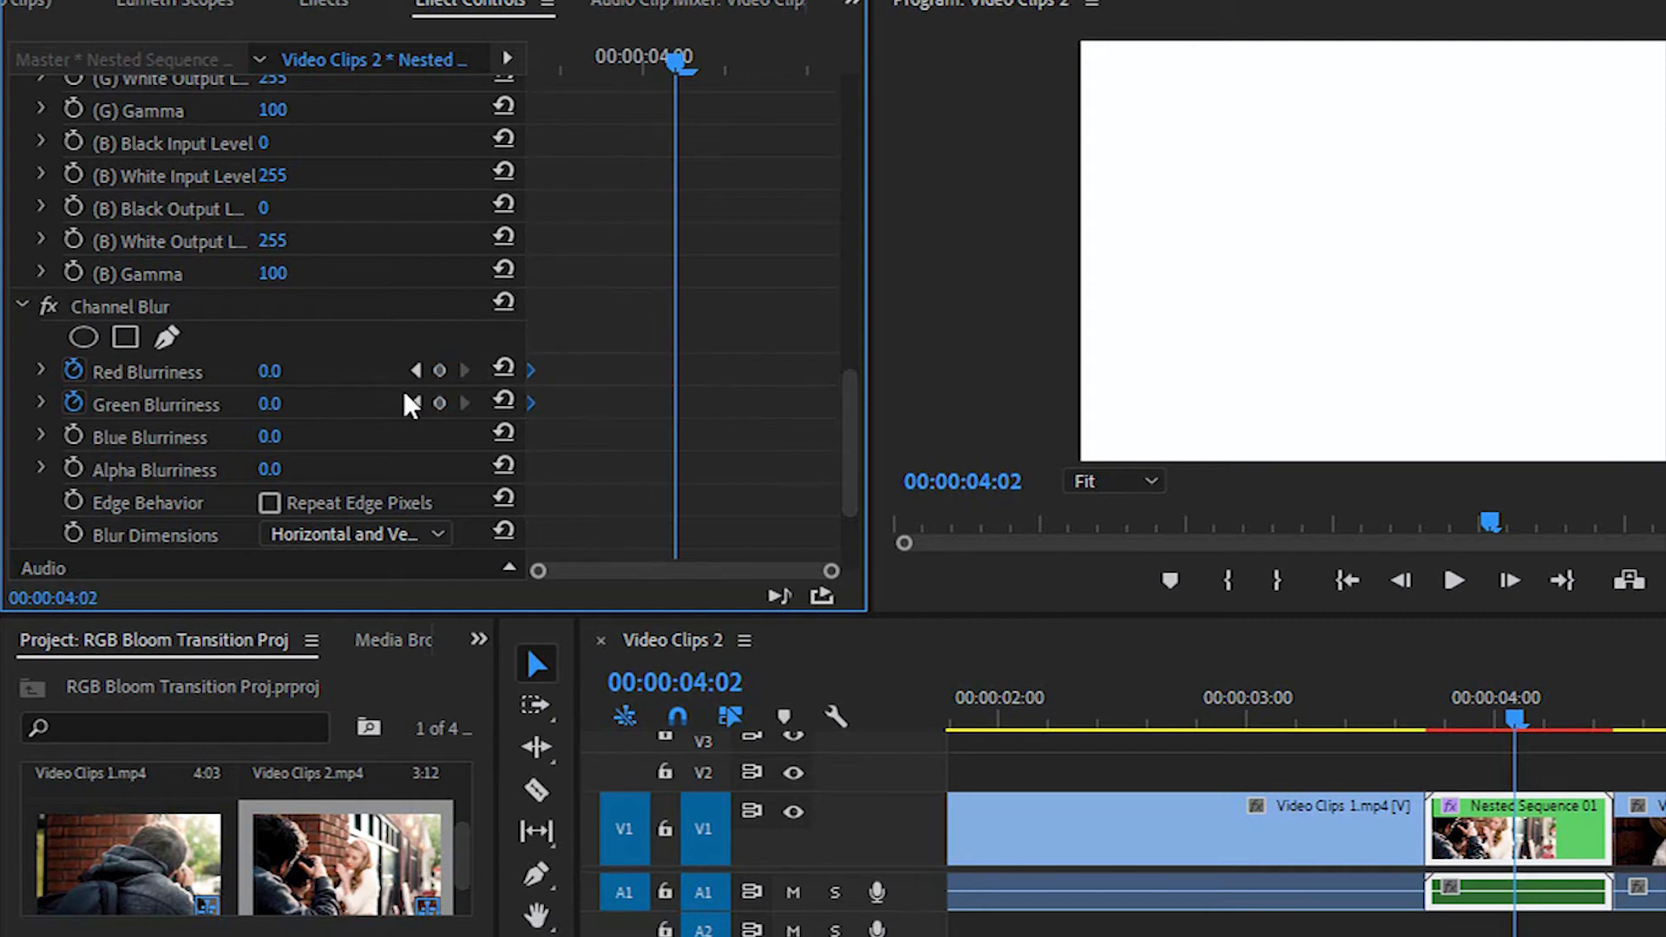
{"action": "left_click", "coordinate": [439, 370]}
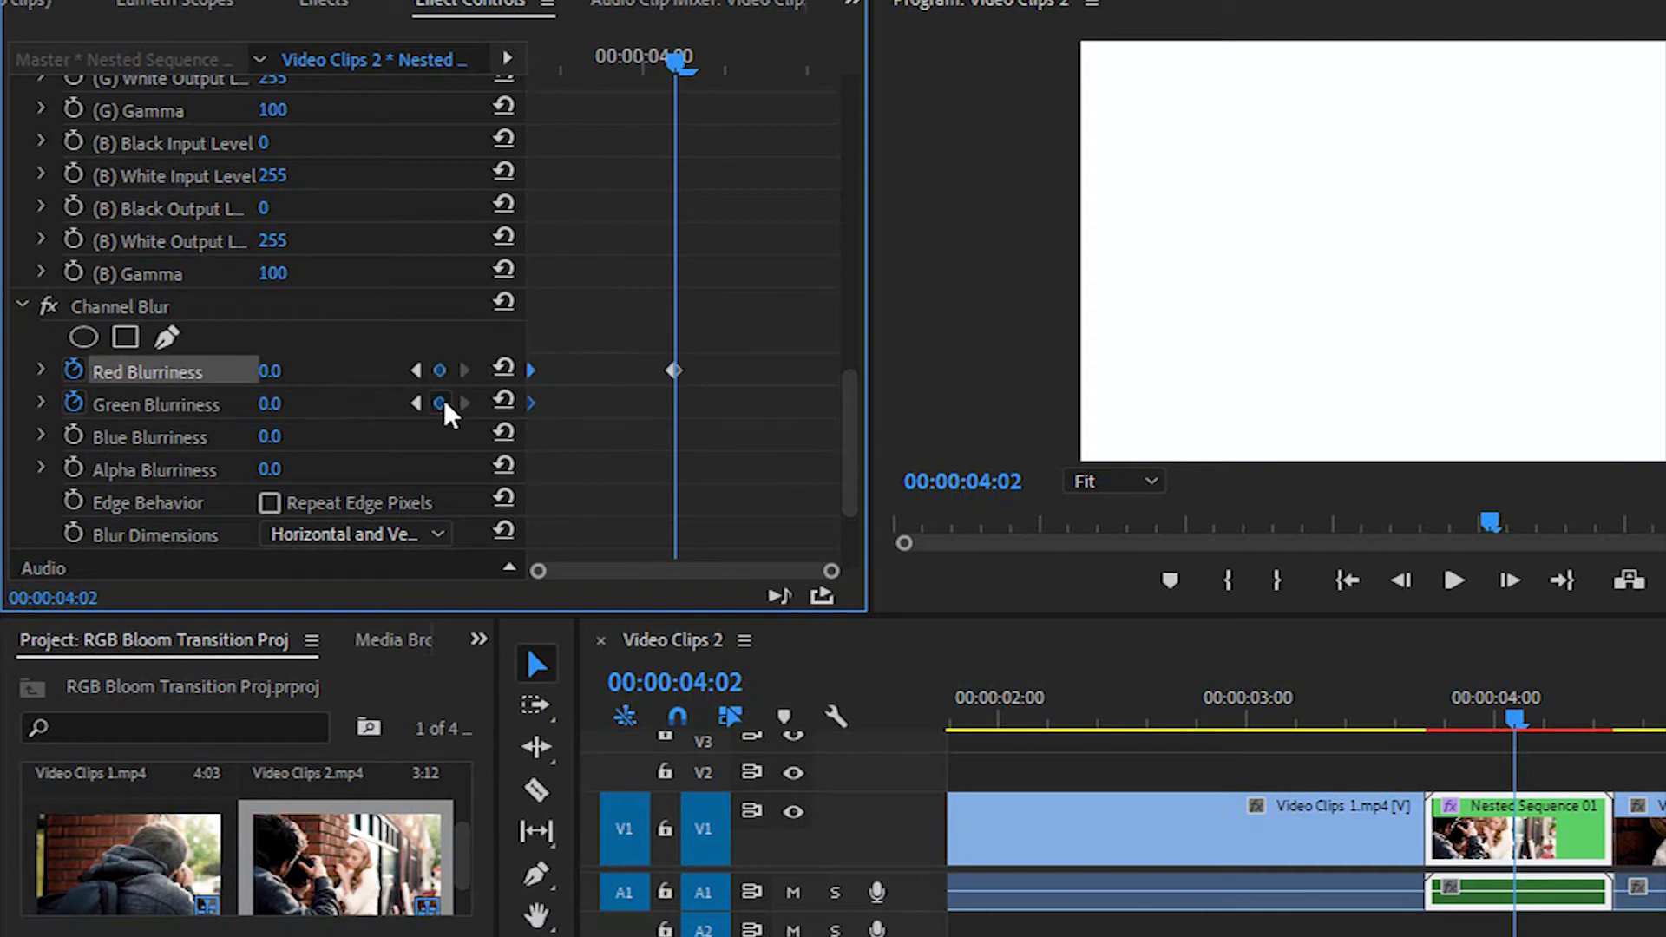
{"action": "left_click", "coordinate": [440, 403]}
{"action": "left_click_drag", "start_coordinate": [674, 361], "coordinate": [874, 413]}
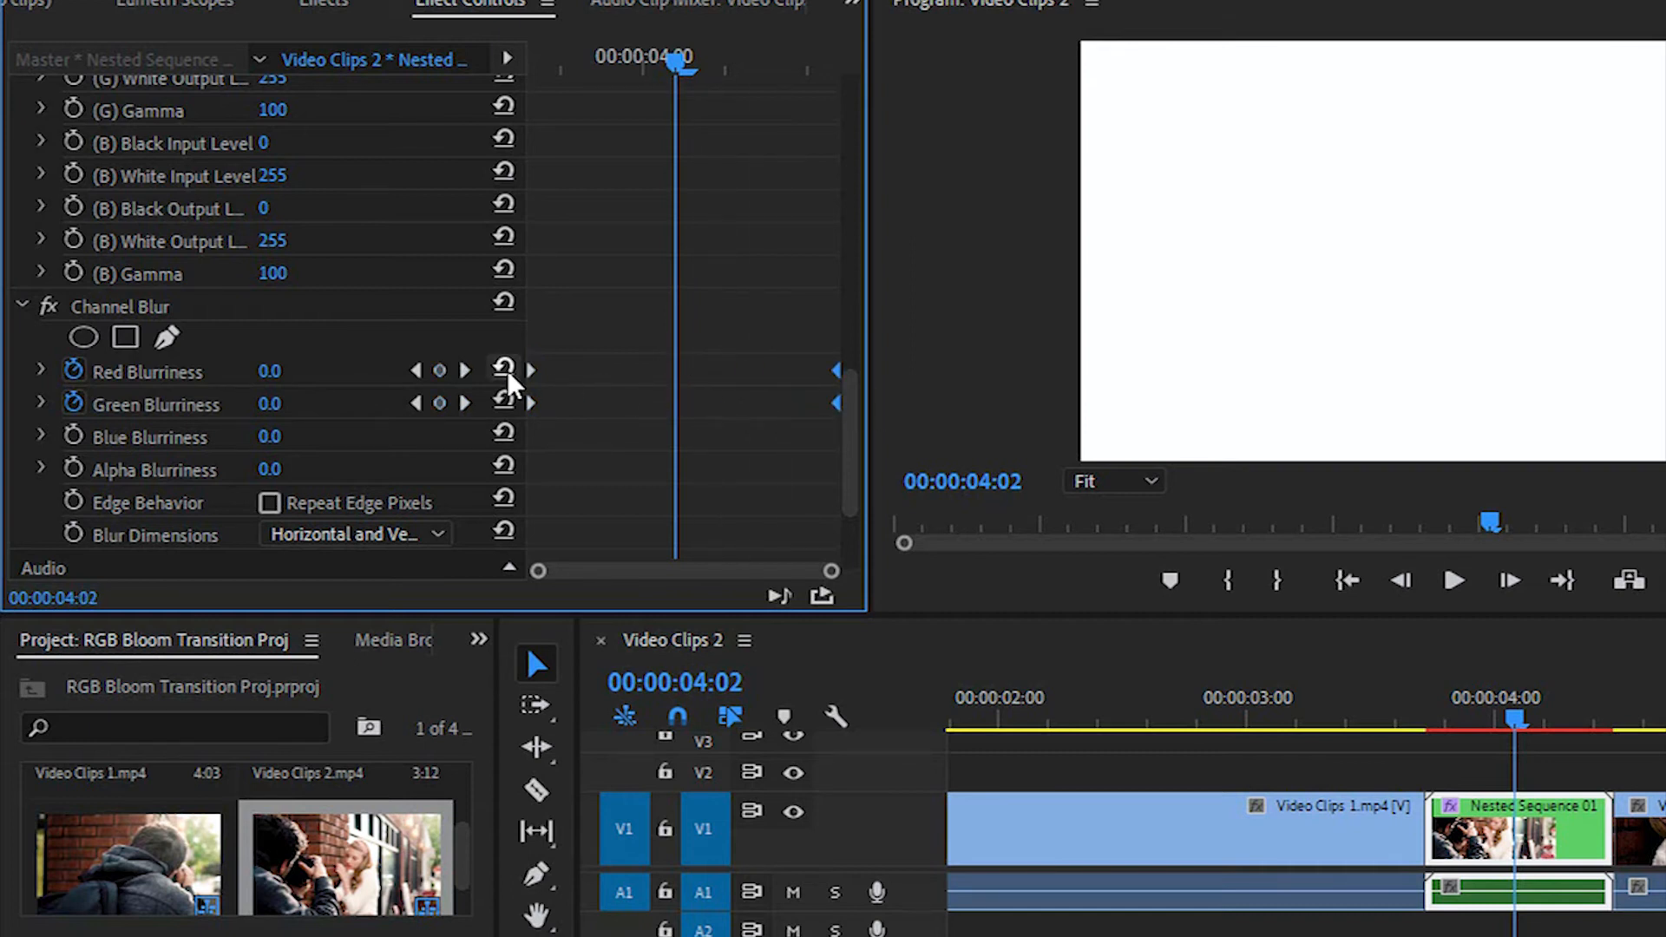
Step: At 00:00:04:02, set Red Blurriness to 300 and Green Blurriness to 30, and enable Repeat Edge Pixels for Channel Blur
{"action": "left_click", "coordinate": [269, 374]}
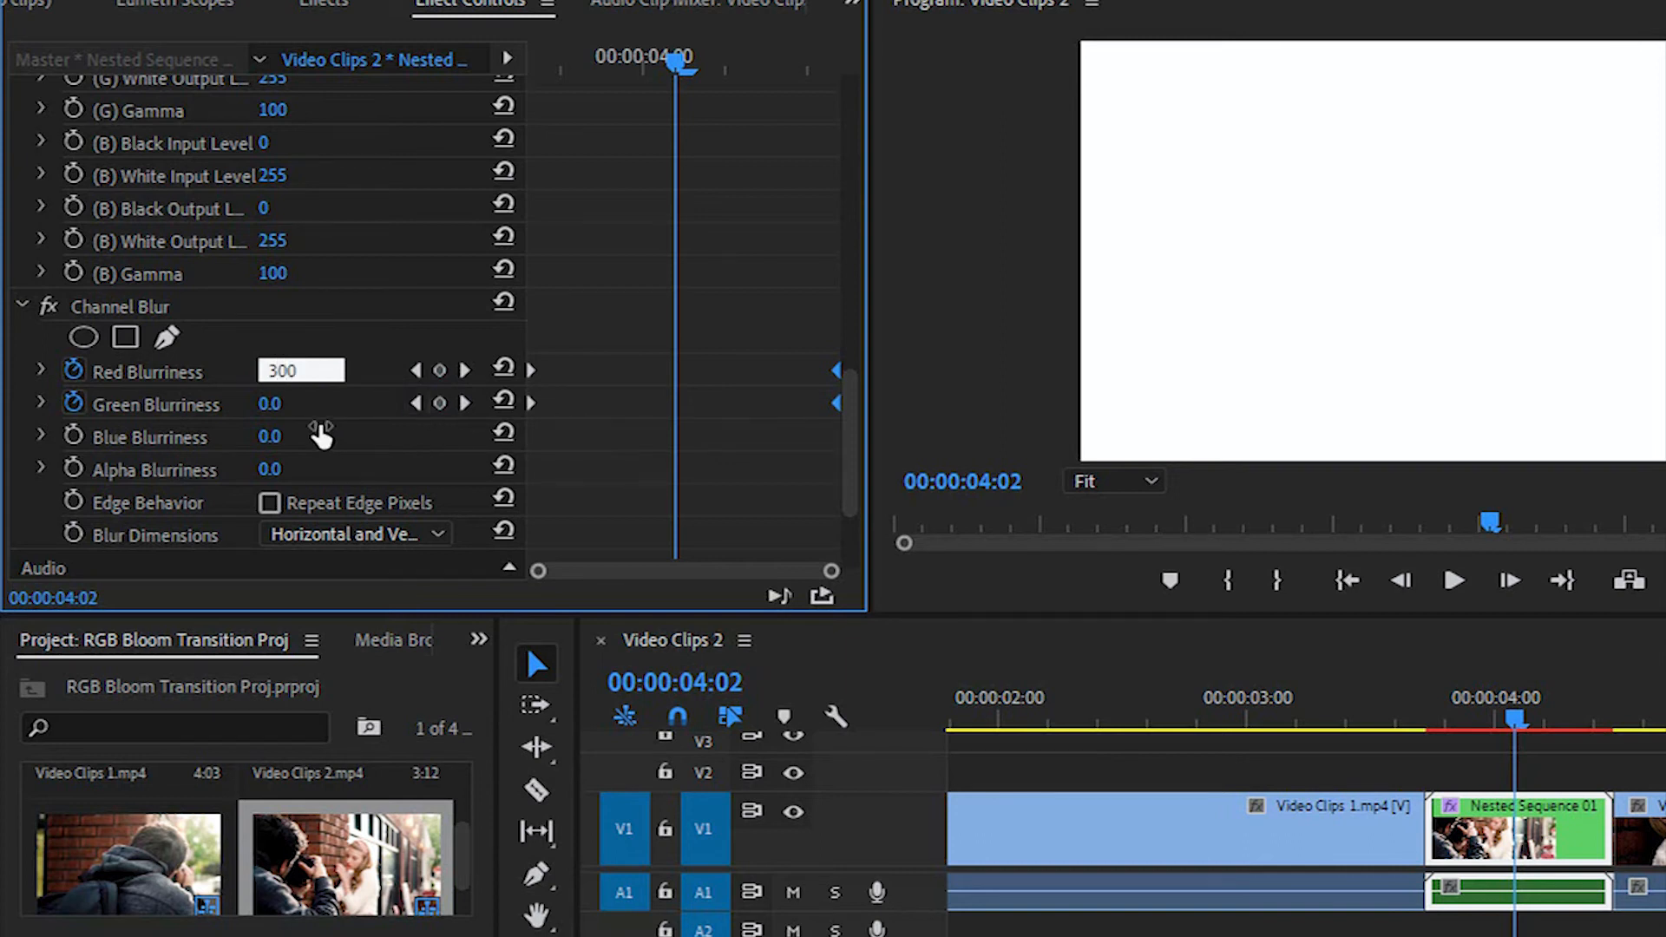
{"action": "left_click", "coordinate": [273, 406]}
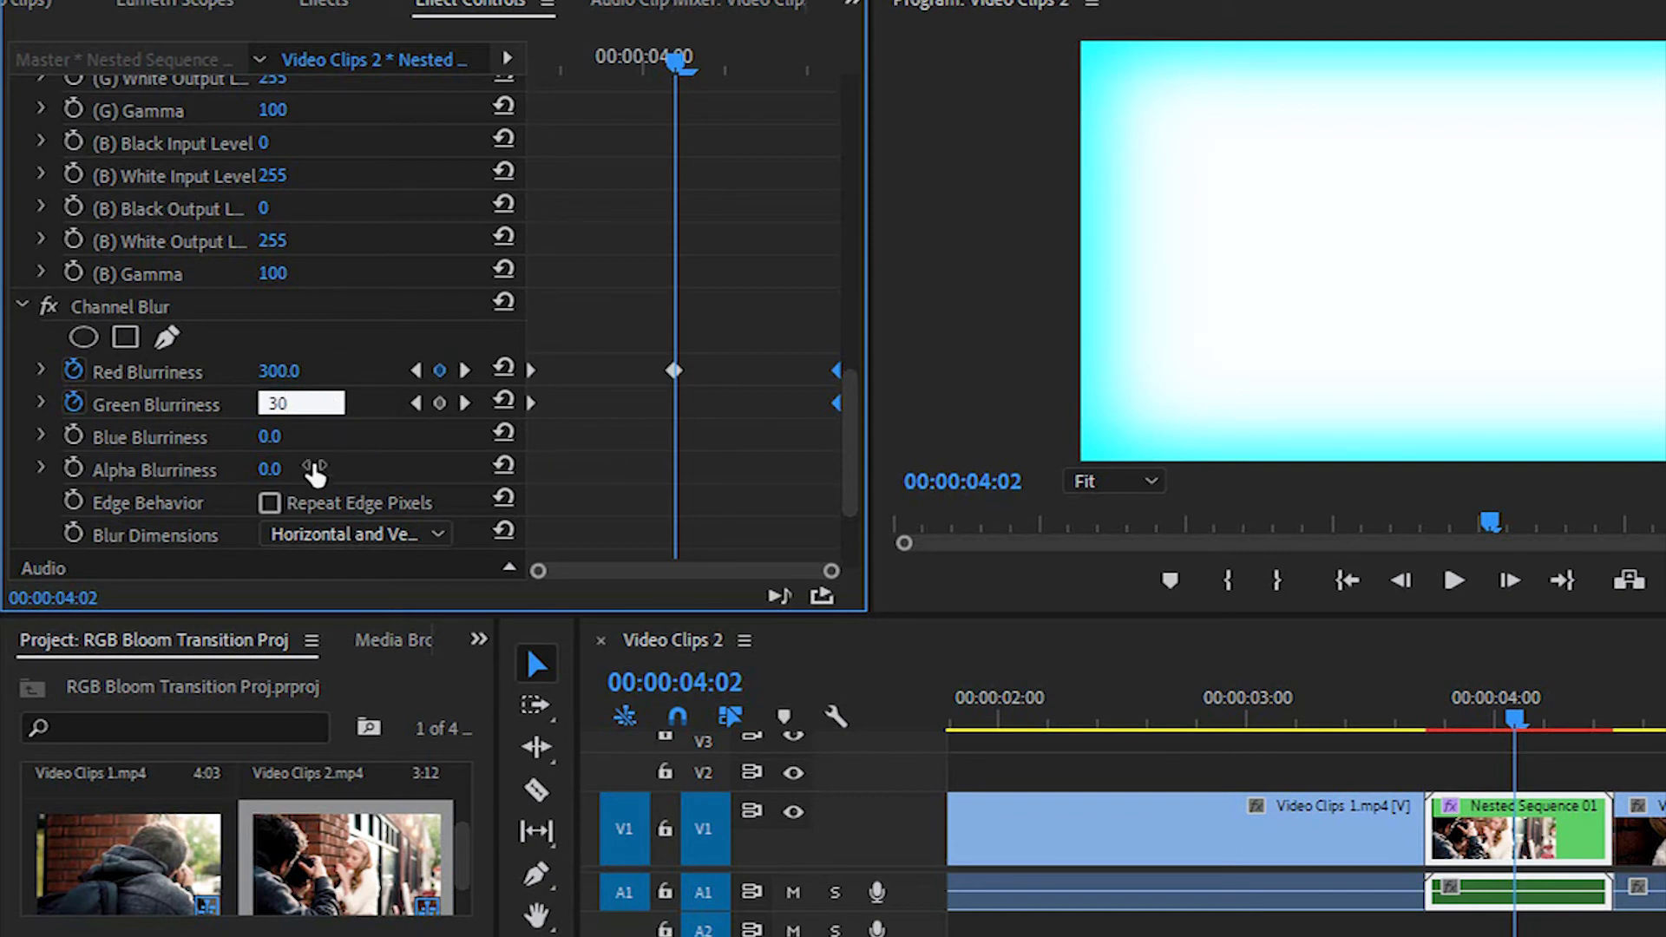
{"action": "key", "text": "Return"}
{"action": "left_click", "coordinate": [270, 502]}
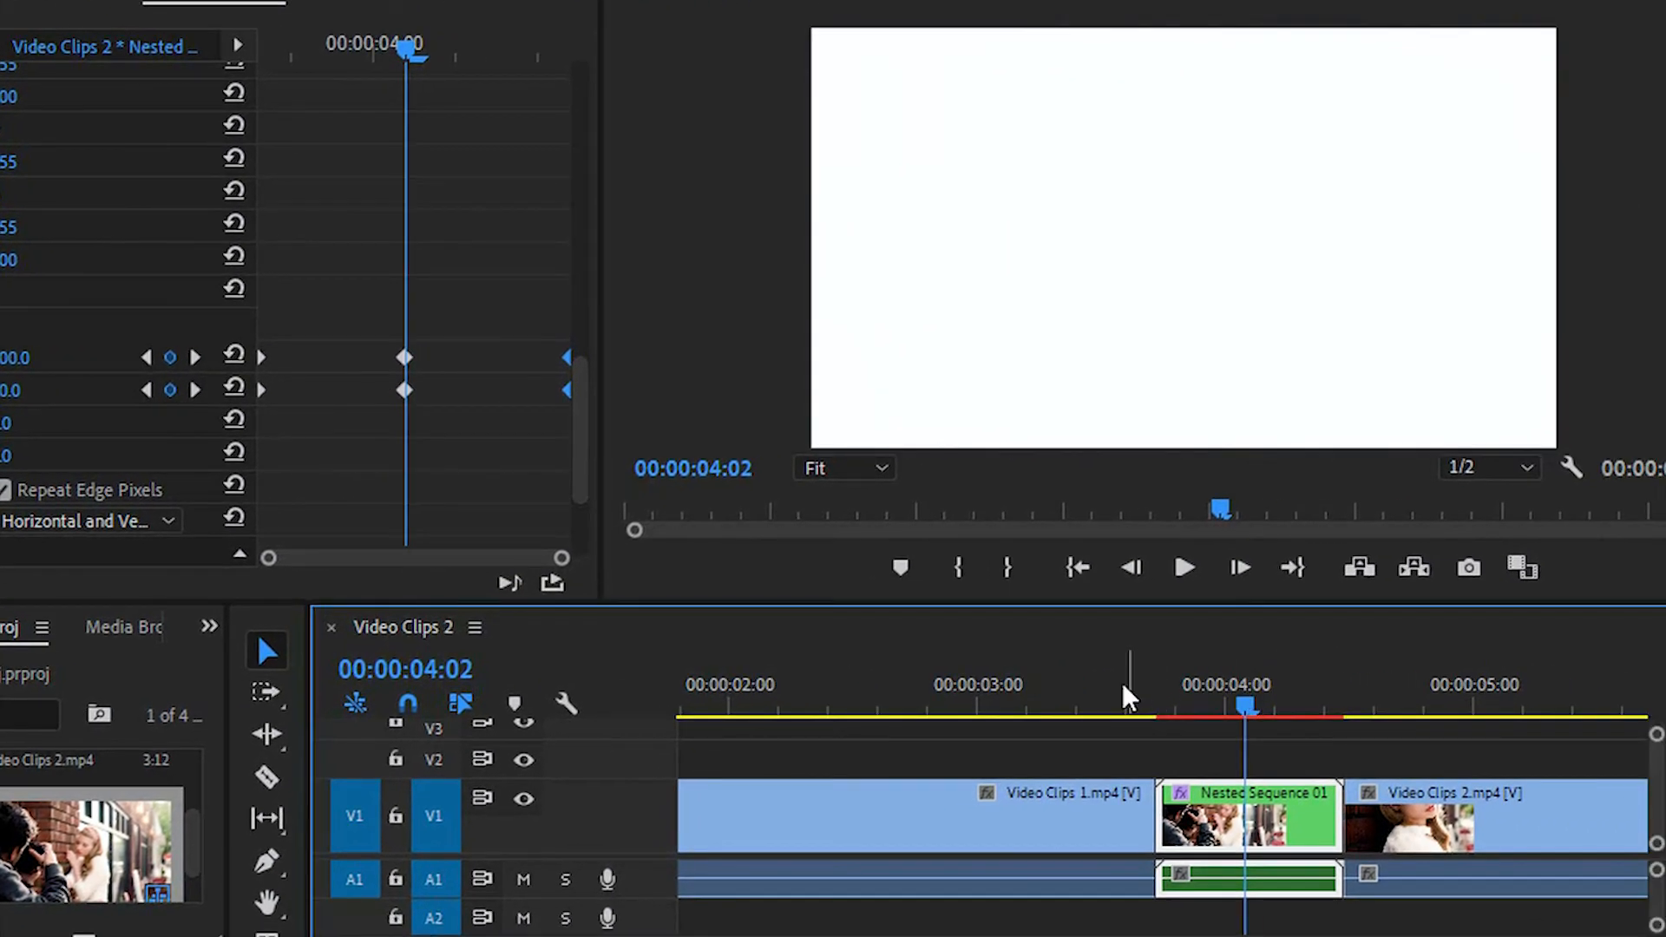
Step: Move the playhead past the nested sequence to 00:00:04:15 and render the timeline's video preview
{"action": "left_click", "coordinate": [1396, 709]}
{"action": "left_click_drag", "start_coordinate": [1124, 680], "coordinate": [1378, 695]}
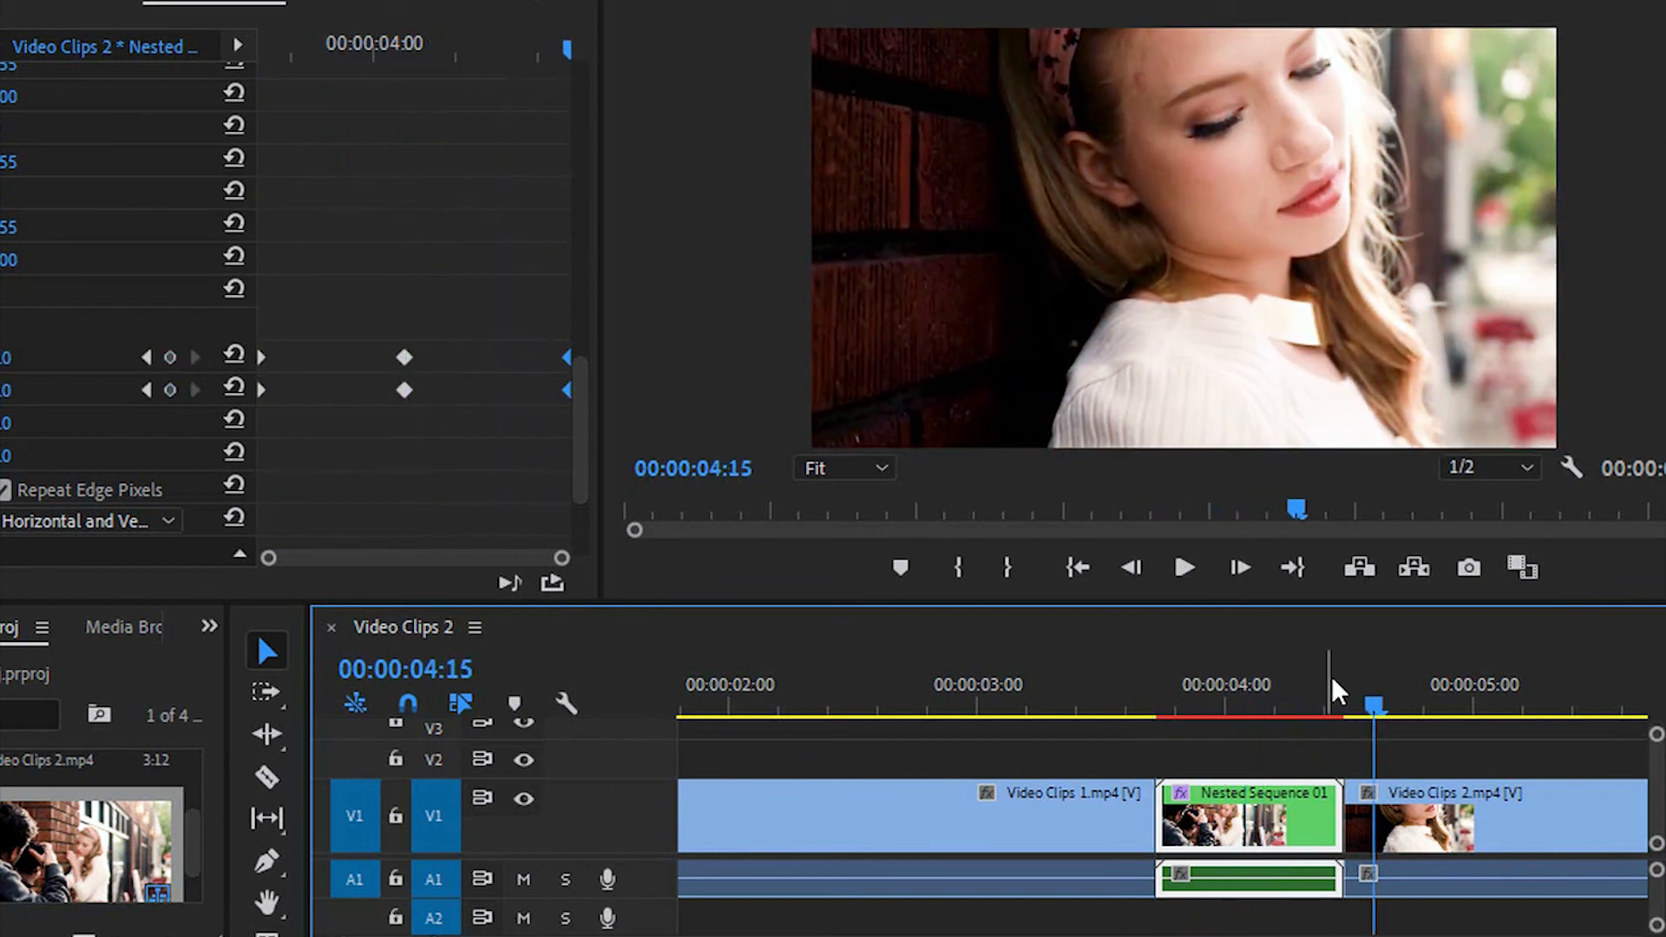
{"action": "key", "text": "Return"}
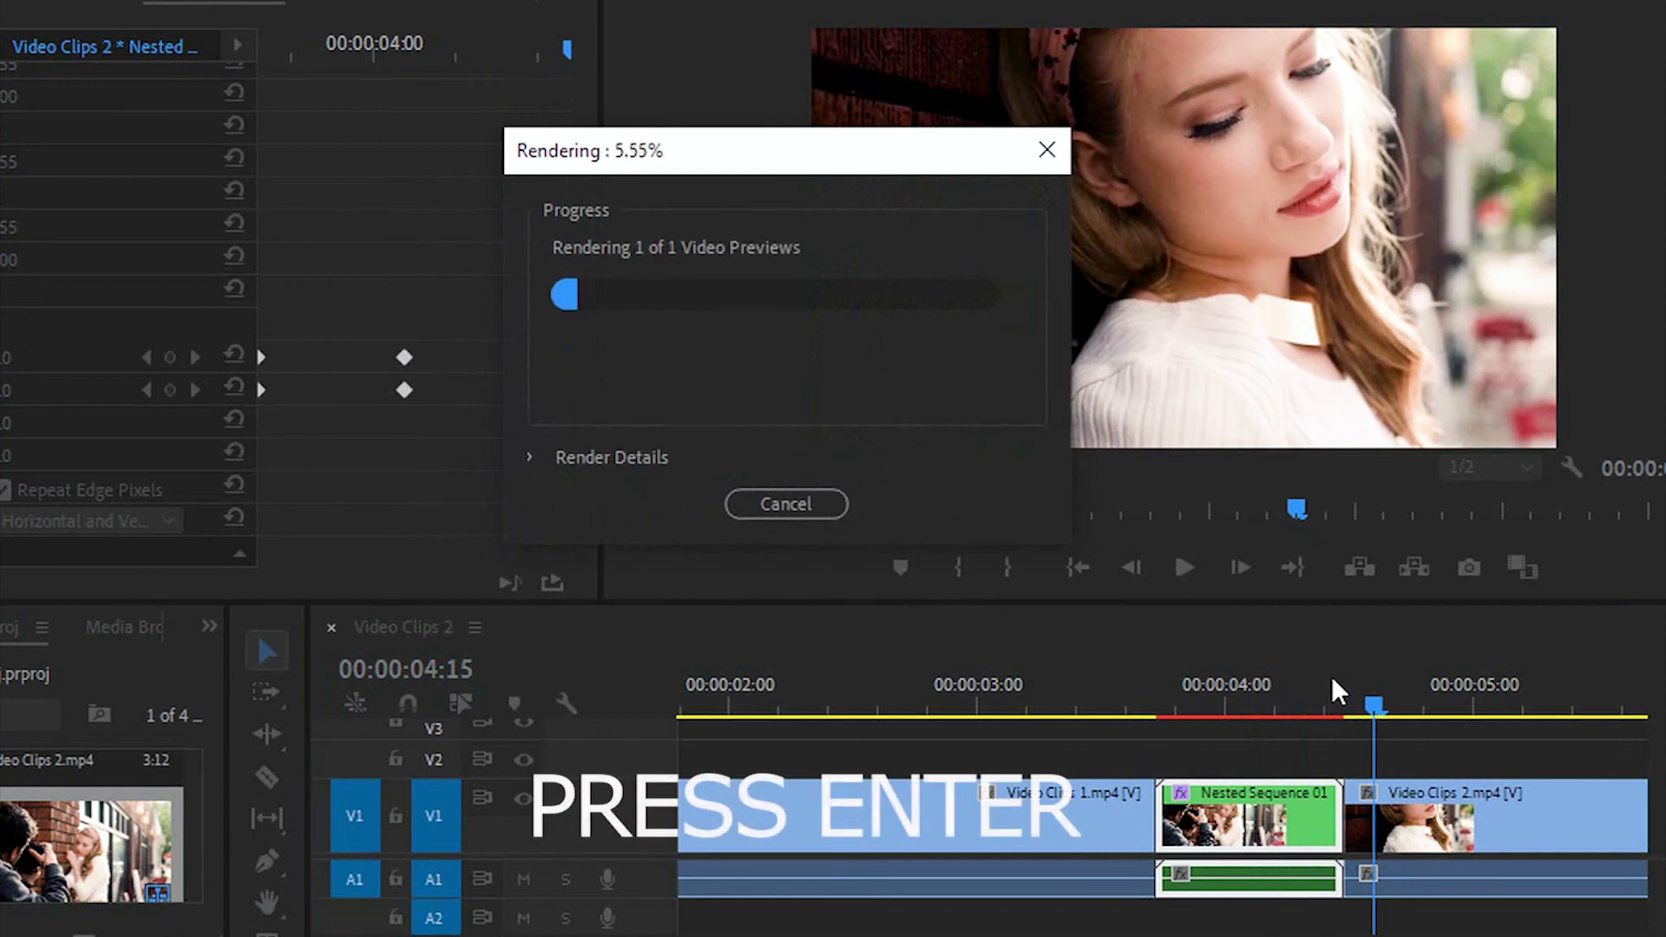